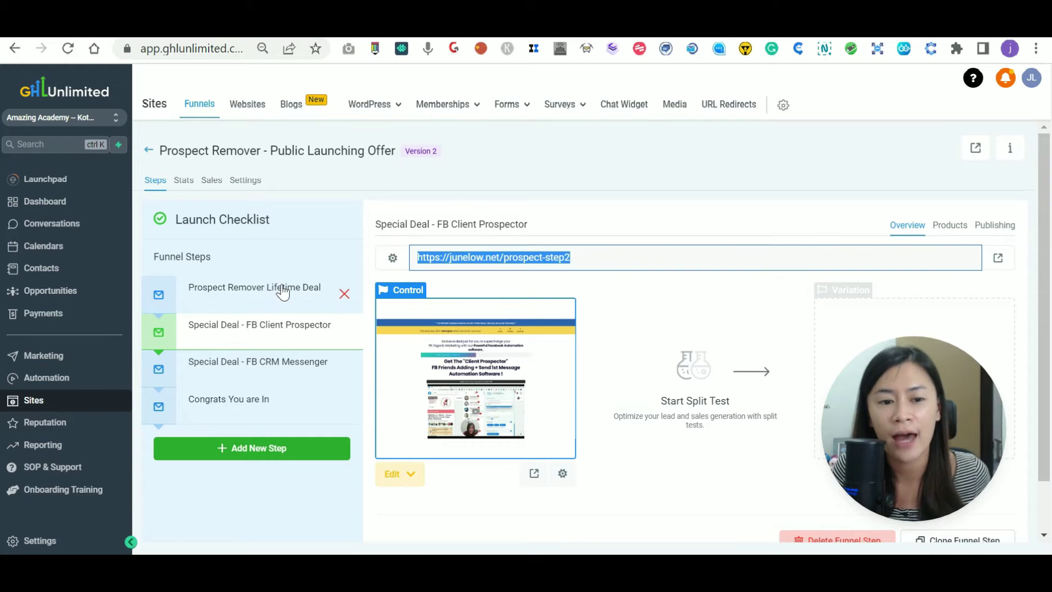
Step: Open the product settings of the Prospect Remover Lifetime Deal funnel step
click(235, 296)
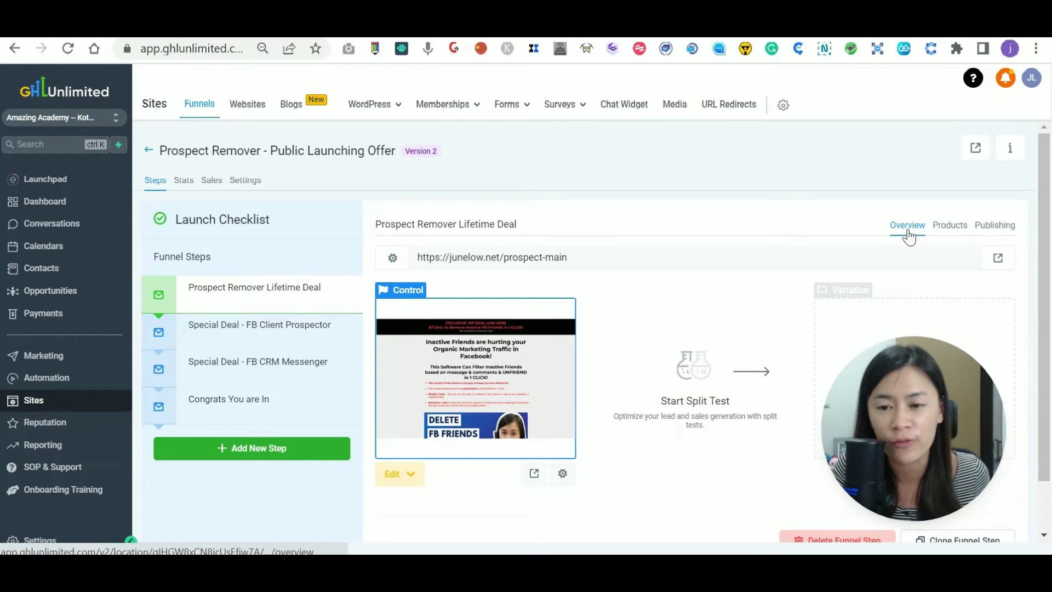
click(948, 229)
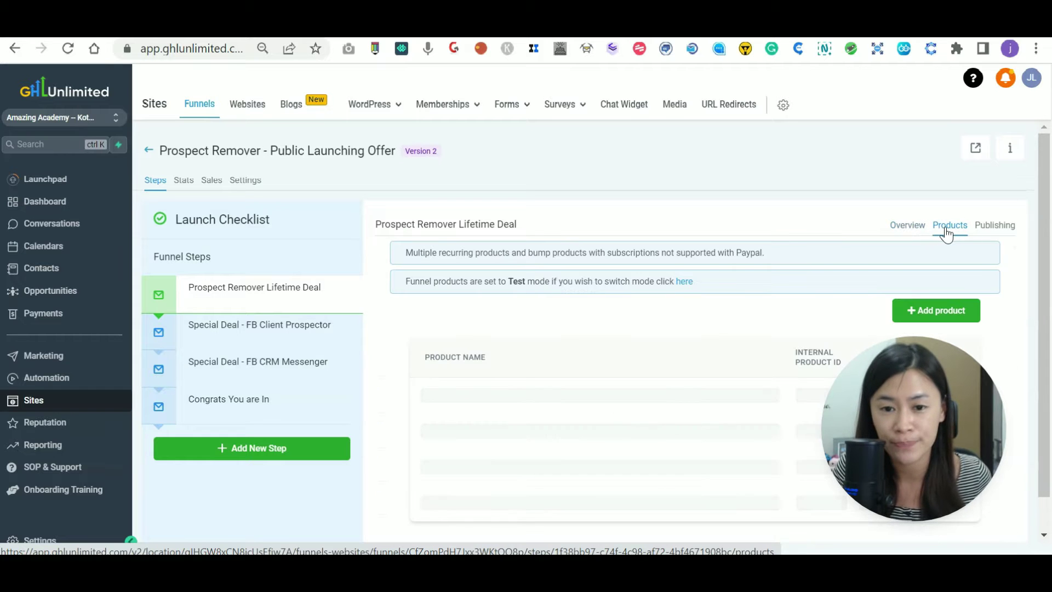
drag(925, 383, 907, 102)
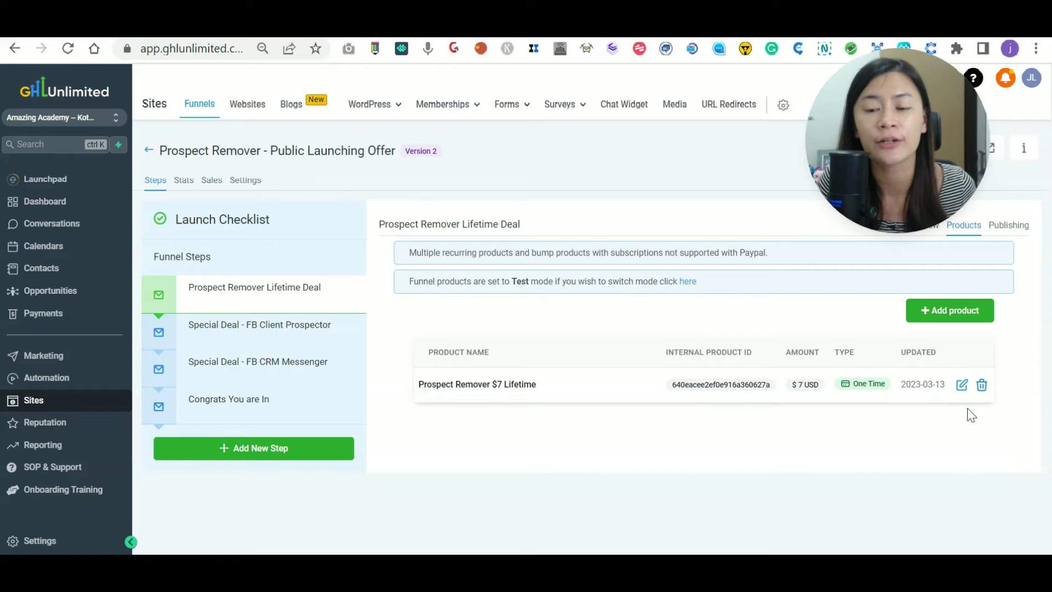
drag(915, 178, 924, 187)
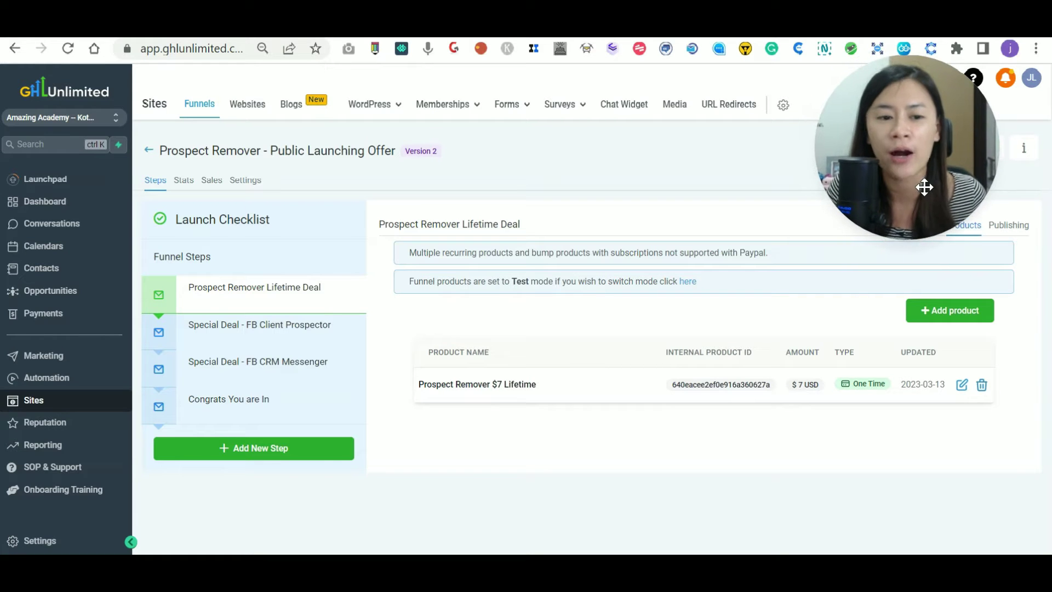
Step: Start adding a product to the Prospect Remover Lifetime Deal step and look through the existing products available for selection
click(952, 320)
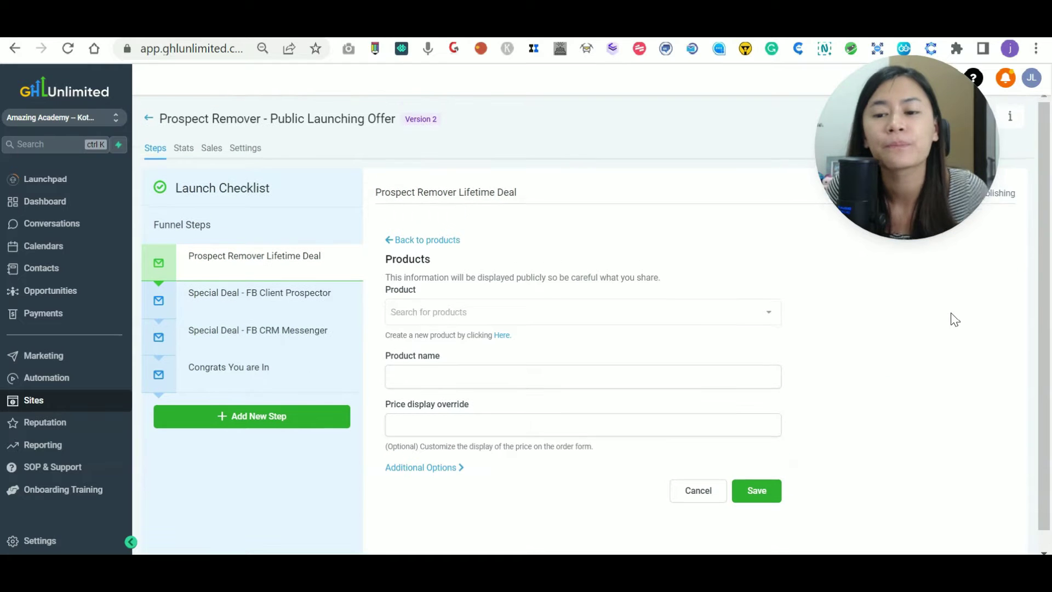
click(594, 316)
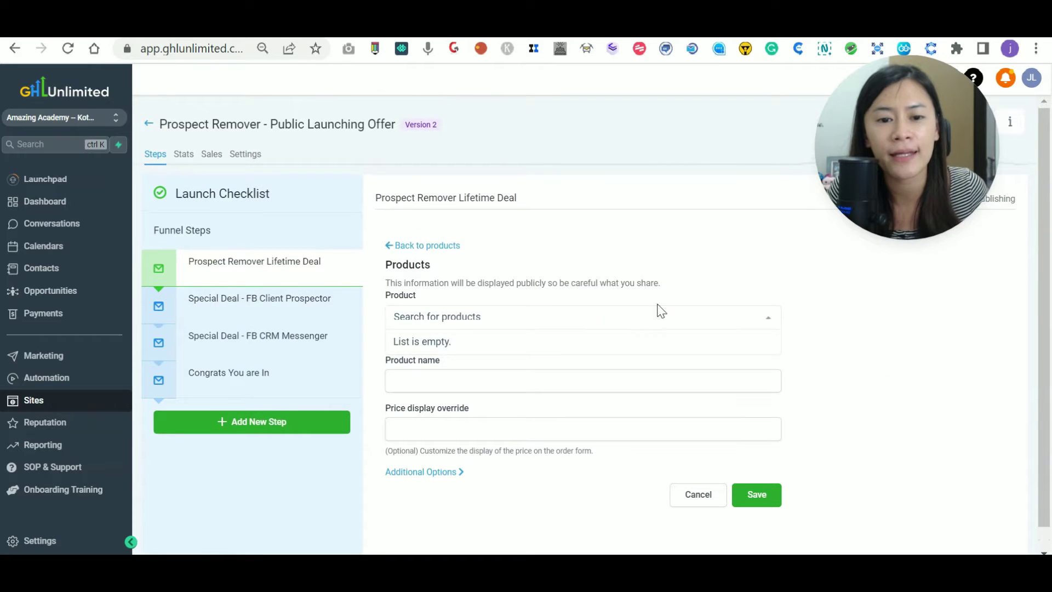
click(772, 285)
click(438, 318)
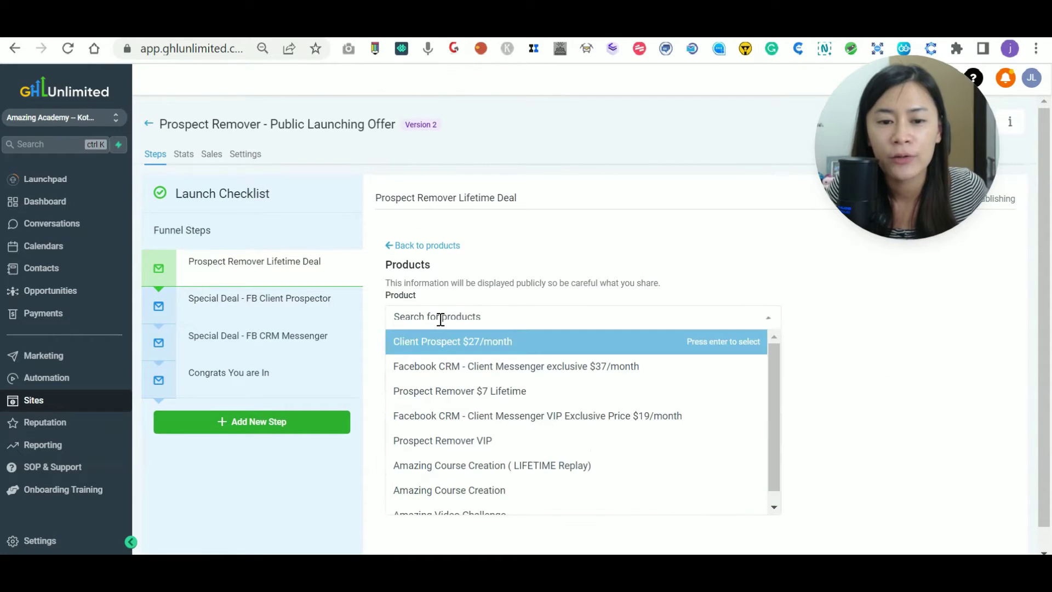
click(523, 316)
click(465, 320)
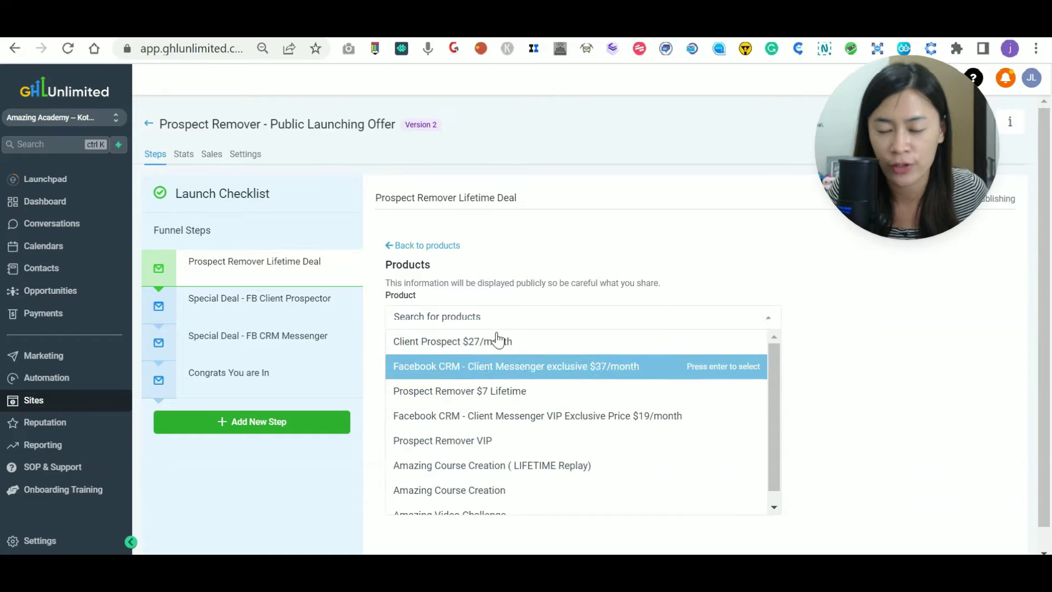
click(680, 269)
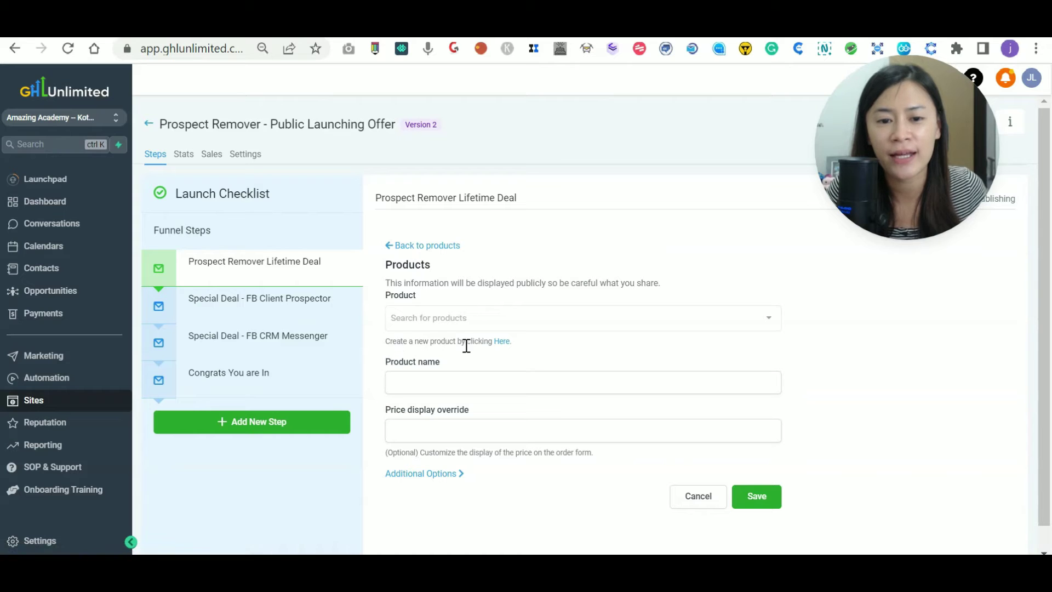
Step: Open the page for creating a new product in a separate browser tab and switch to it
right_click(509, 342)
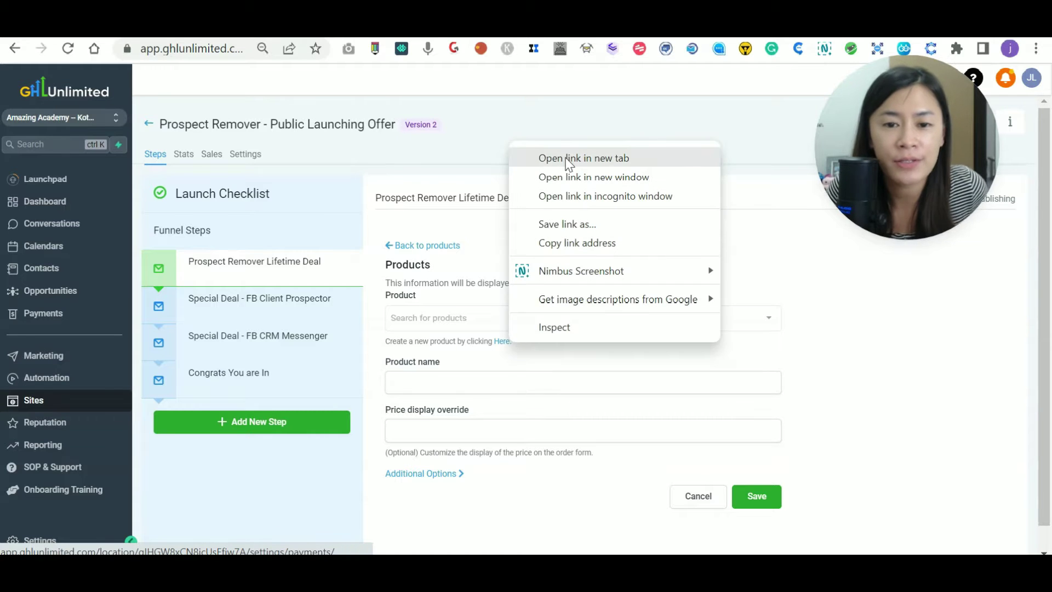
click(567, 159)
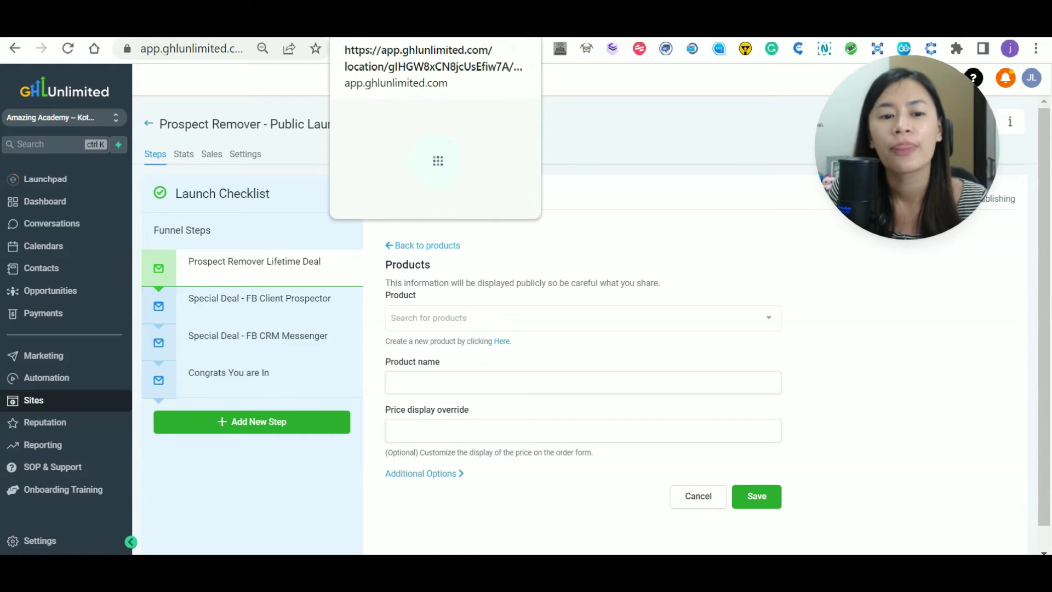
click(359, 26)
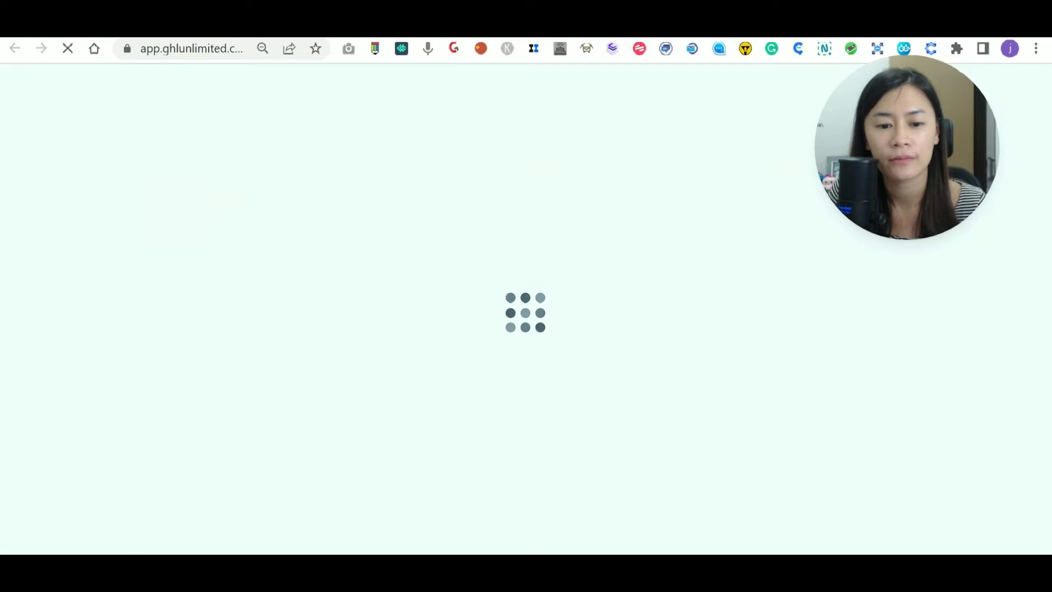
click(938, 258)
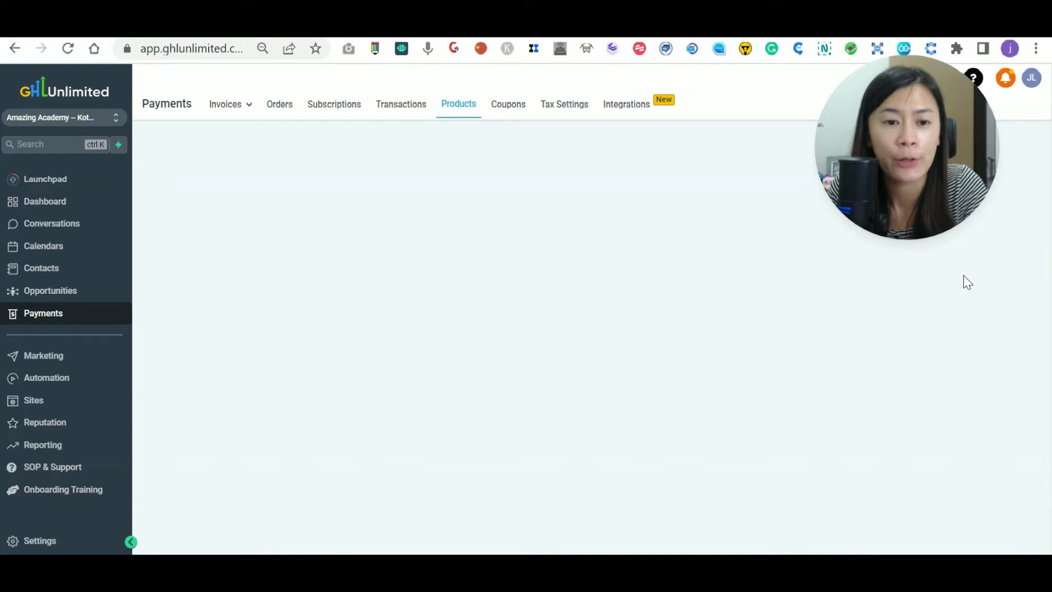
Step: Enter TEST as both the product name and description, and set the product type to Digital goods
click(478, 278)
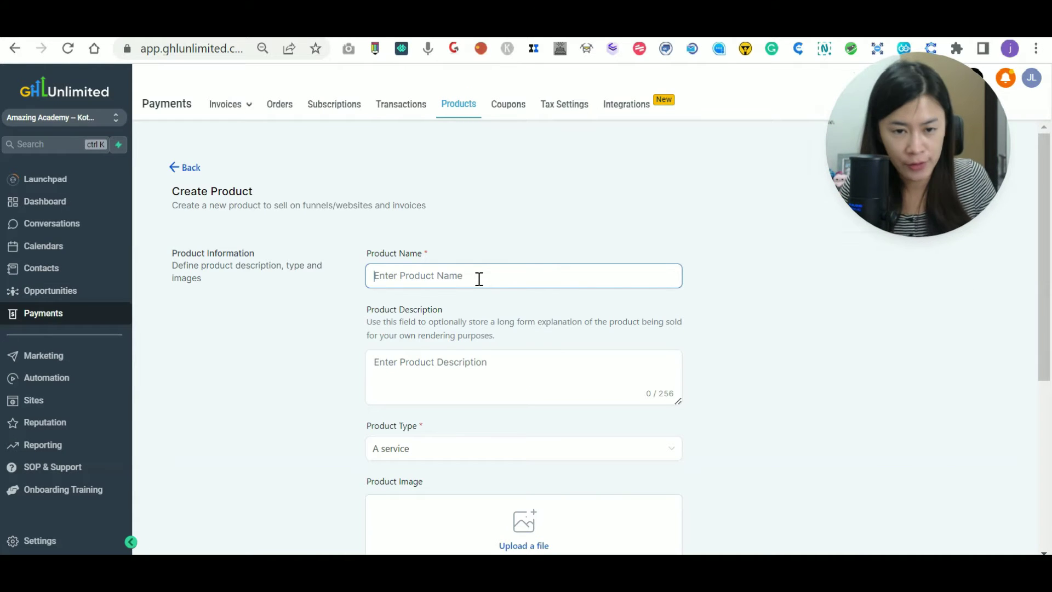
text(TEST)
click(492, 372)
text(TEST)
scroll(496, 367, down, 3)
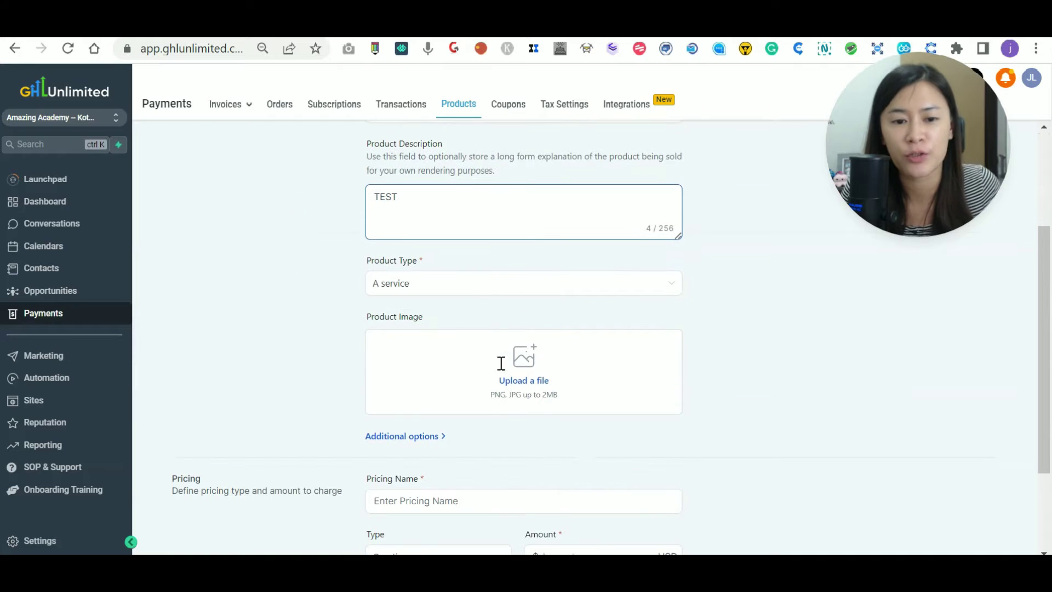
click(462, 288)
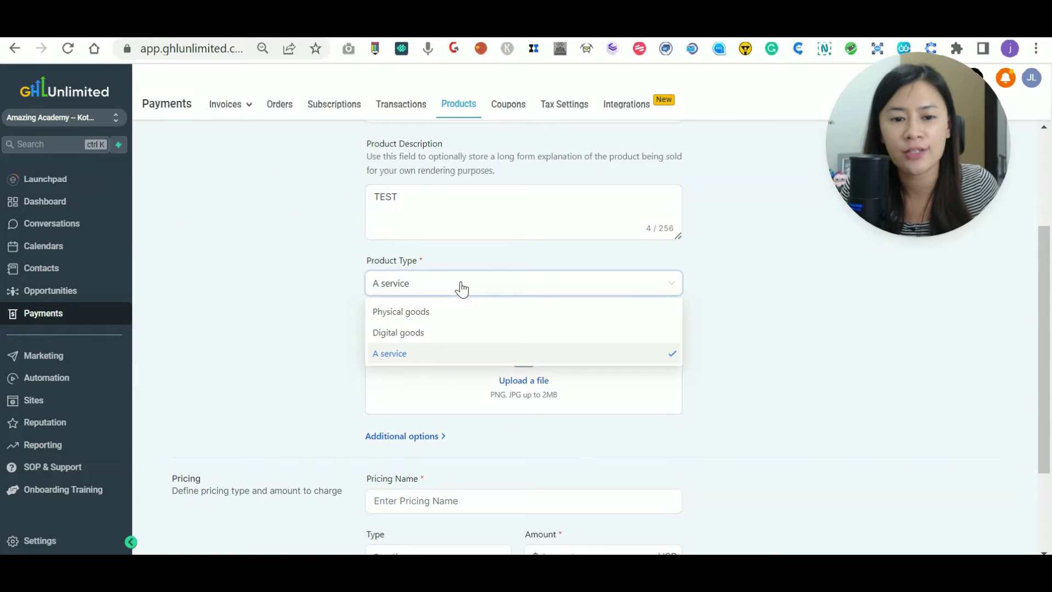
click(438, 333)
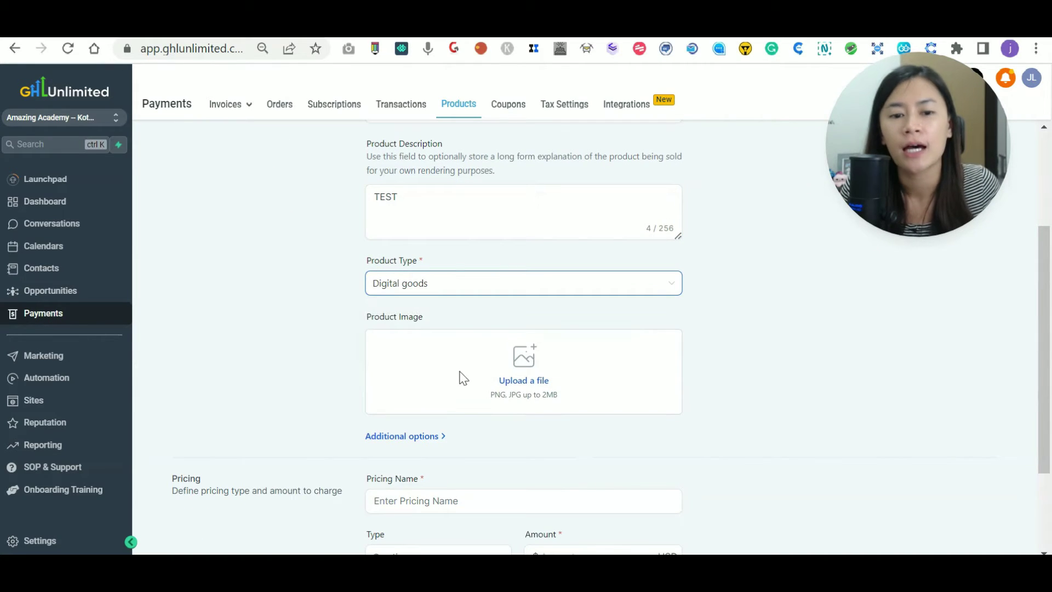
Step: Set the pricing name to $7/month, with a recurring charge of 7 USD billed monthly
scroll(504, 384, down, 2)
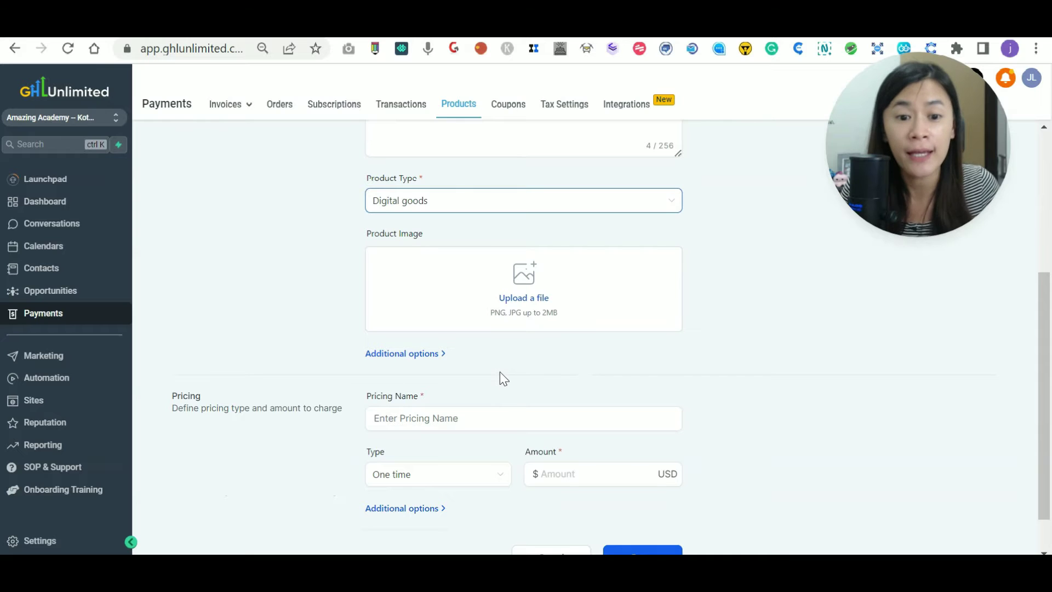
scroll(500, 378, down, 1)
click(410, 370)
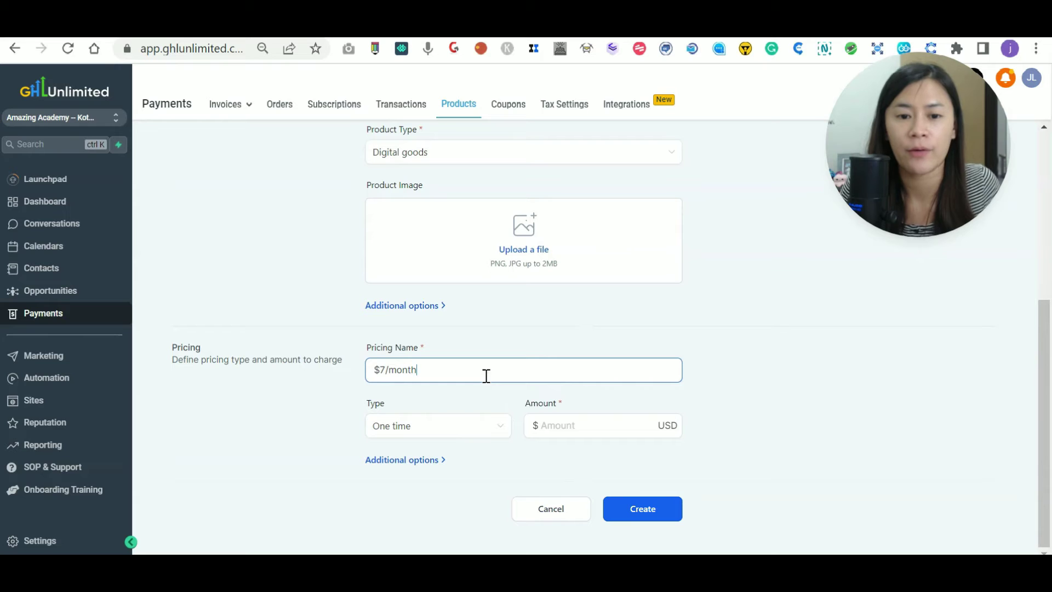
click(473, 422)
click(430, 475)
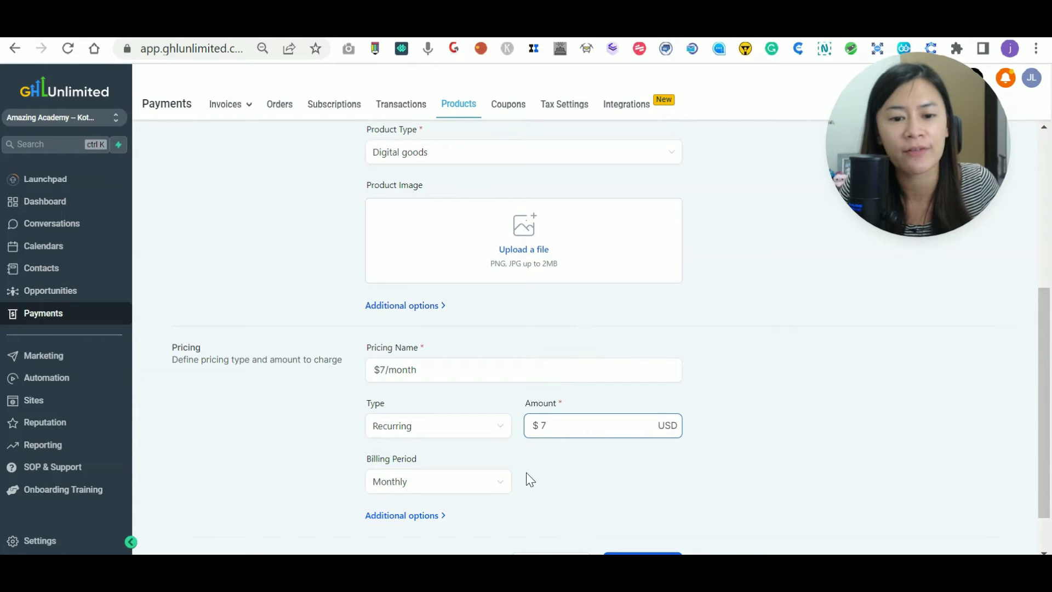
scroll(438, 502, down, 1)
scroll(594, 427, up, 1)
scroll(648, 479, down, 1)
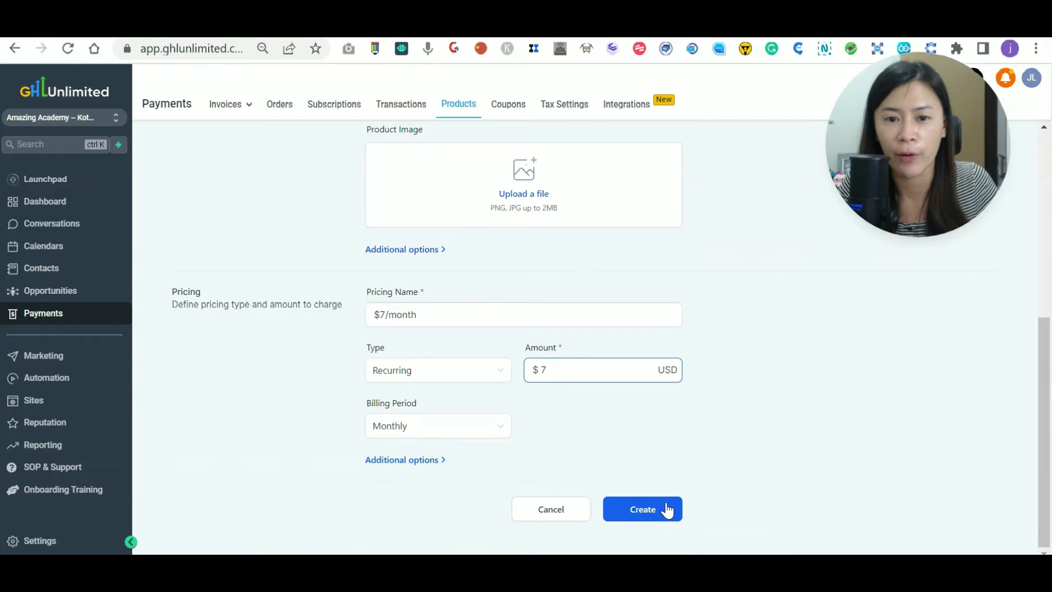
scroll(665, 507, up, 4)
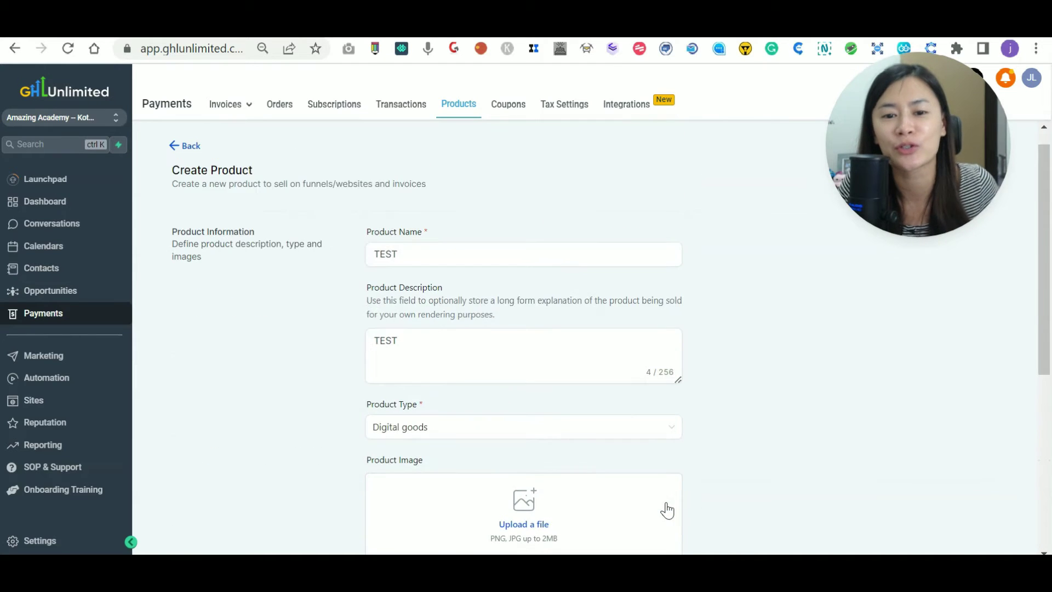
scroll(665, 507, down, 4)
scroll(660, 508, up, 6)
scroll(648, 438, down, 3)
scroll(647, 439, down, 3)
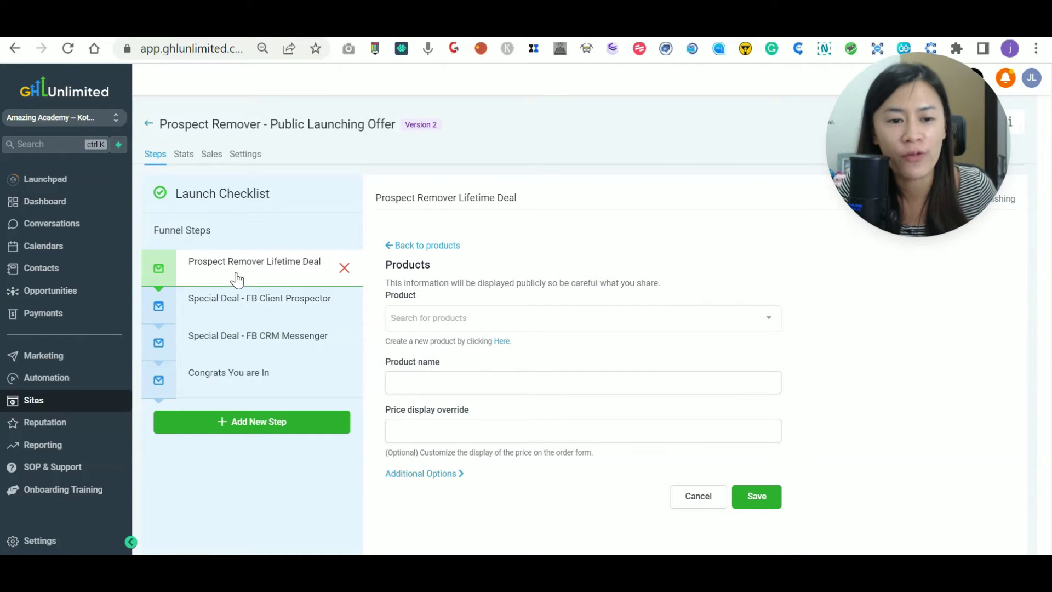
Step: Start a new product entry in the Prospect Remover Lifetime Deal step, choosing Client Prospect $27/month with the $27/month price
click(233, 276)
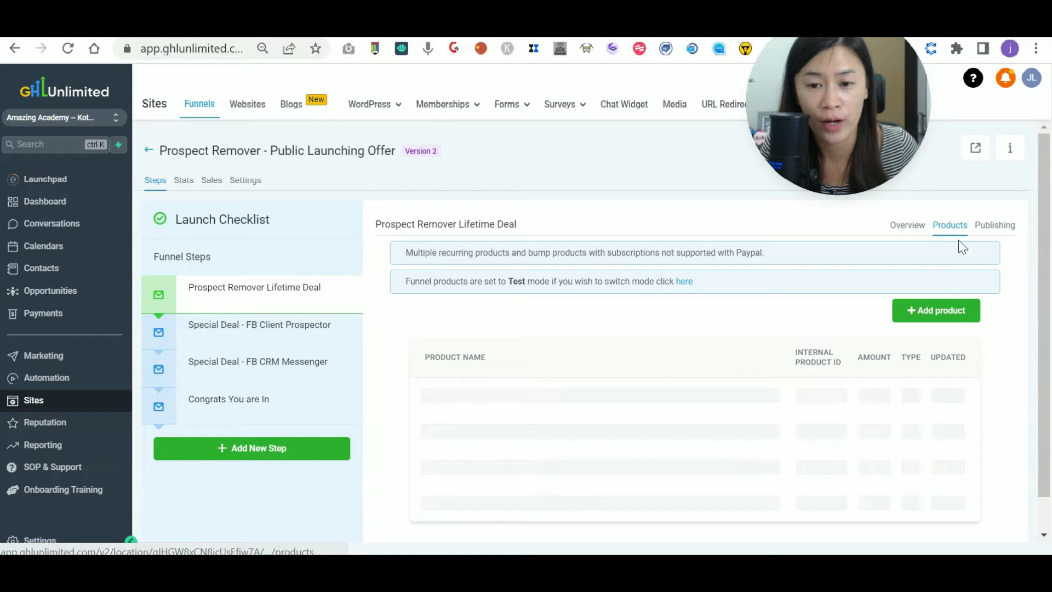
click(949, 311)
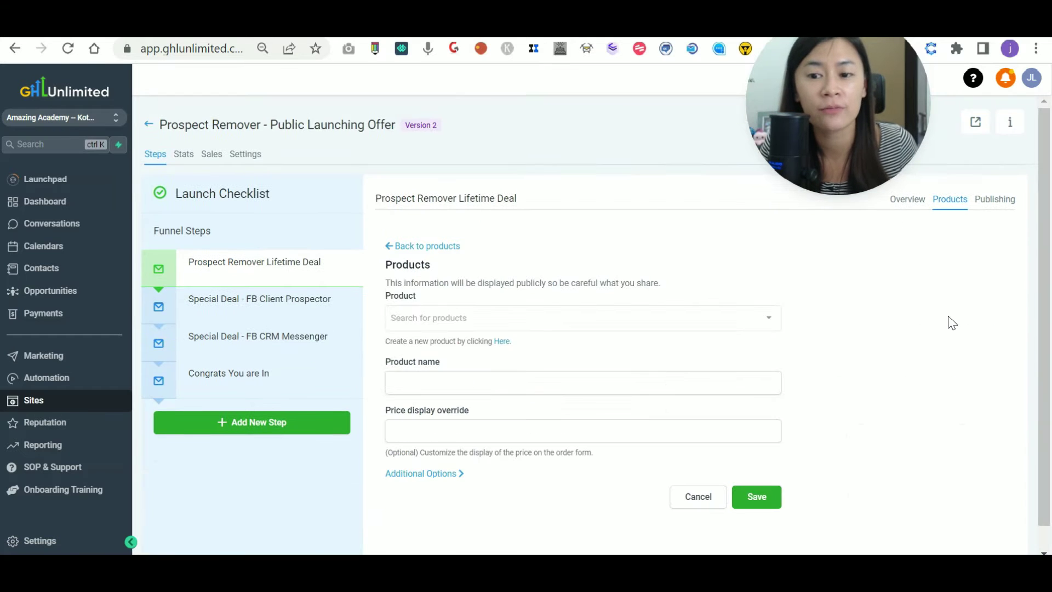
click(556, 317)
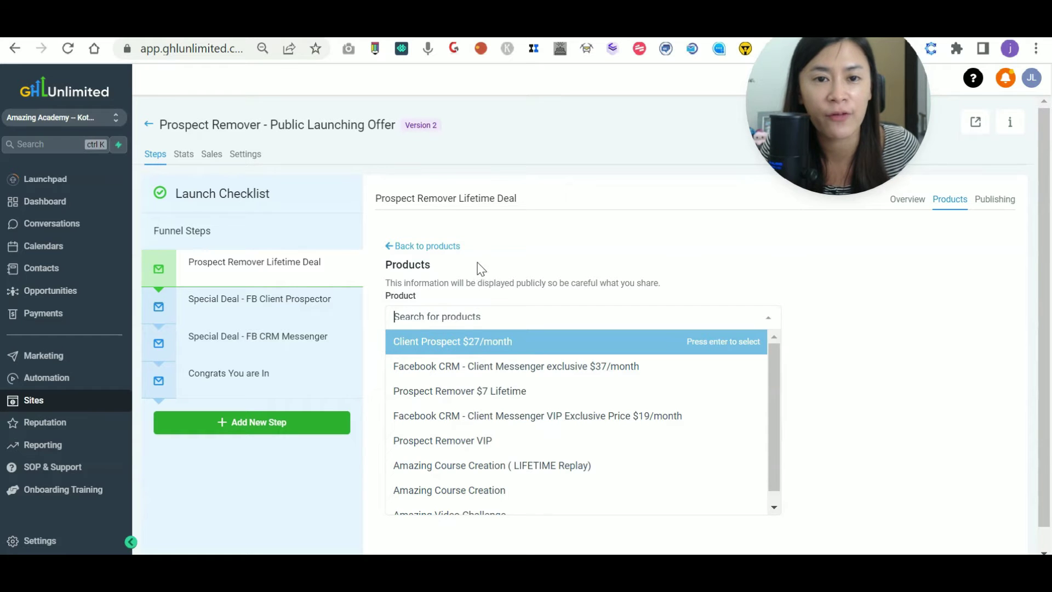
click(586, 266)
click(456, 321)
click(430, 349)
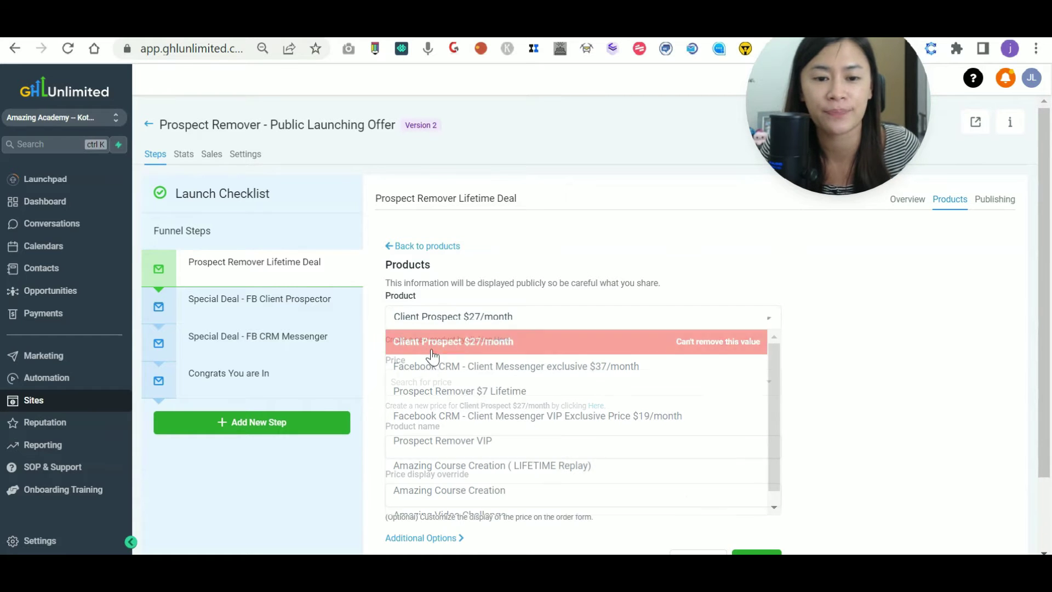
click(453, 383)
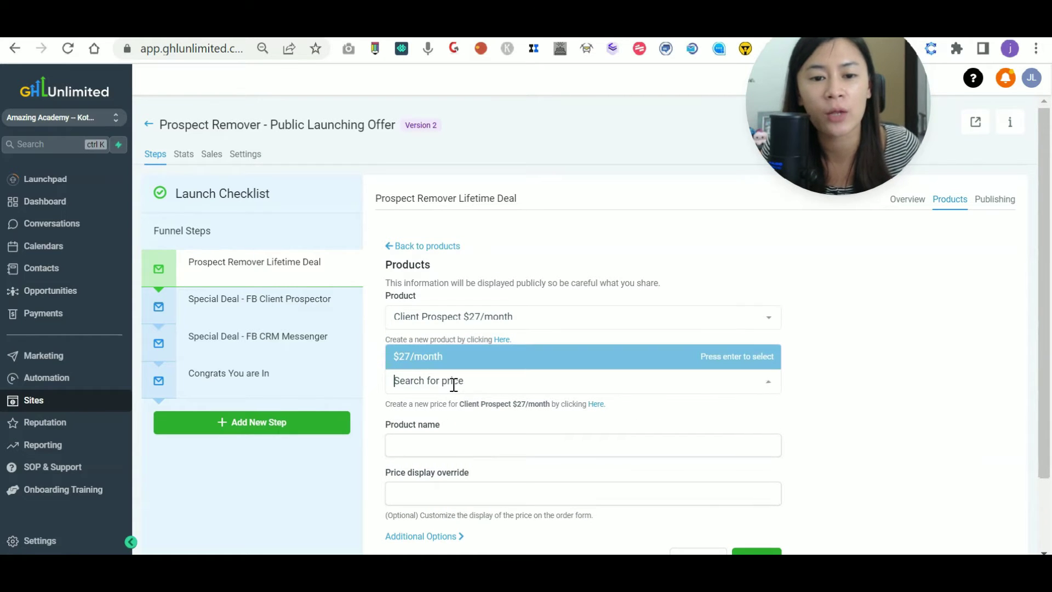
click(441, 359)
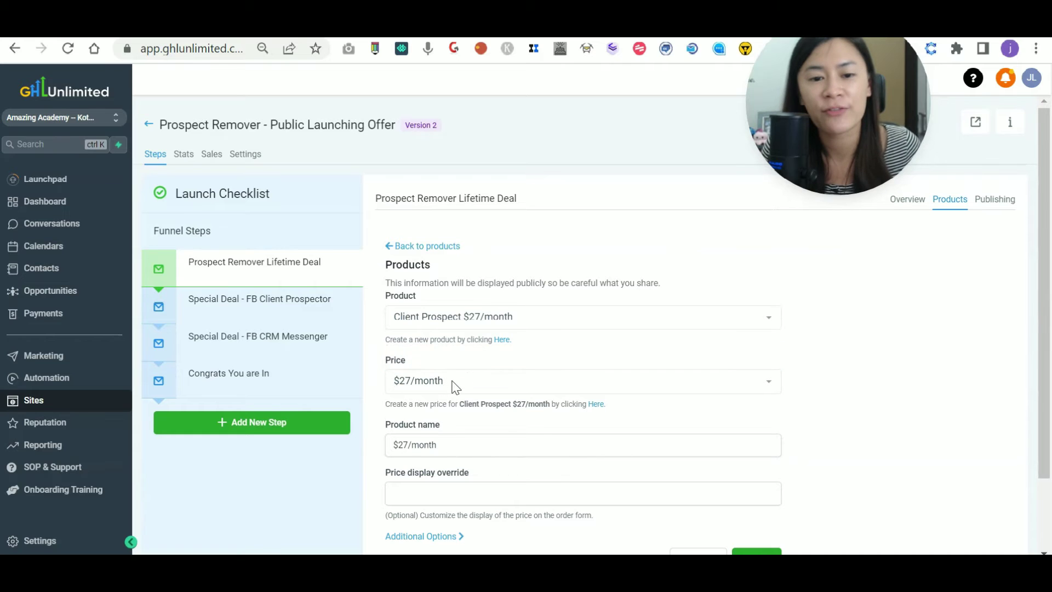
Step: Change the product name to Client Prospector and set the price display override to $27/month
scroll(455, 387, down, 3)
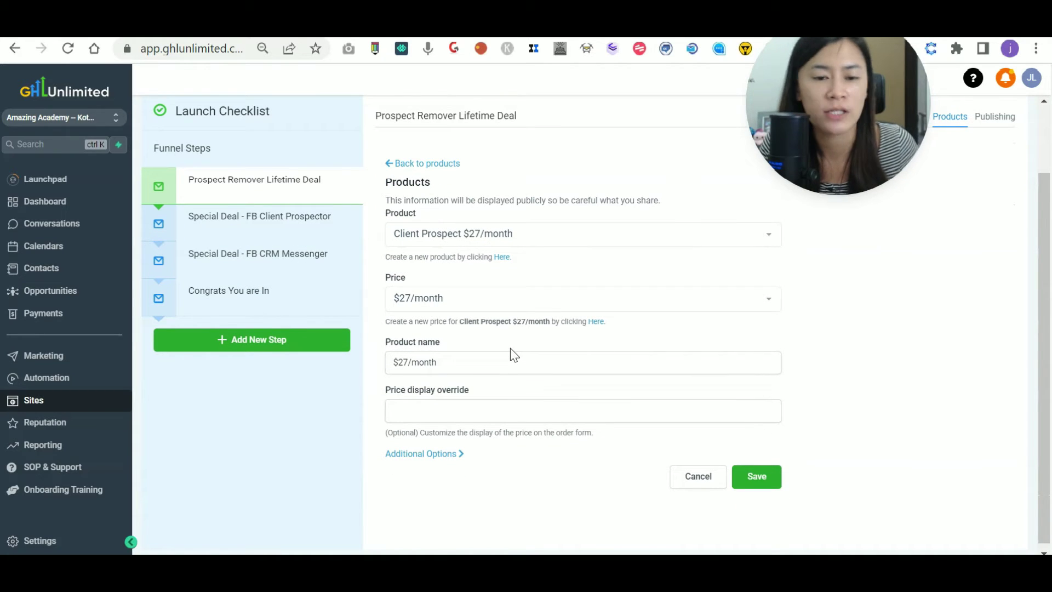
click(473, 415)
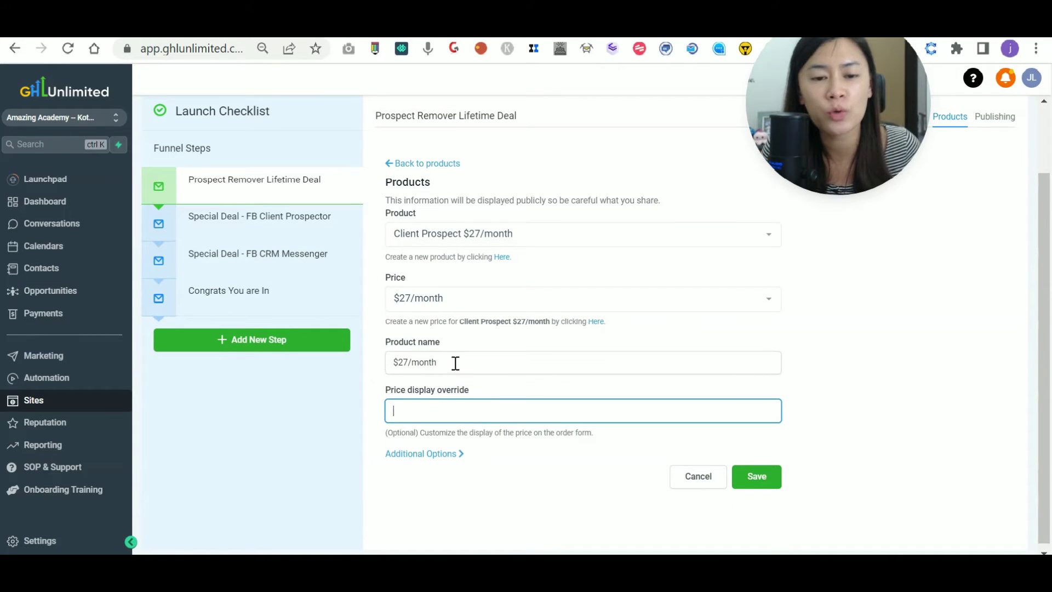
drag(456, 364, 409, 347)
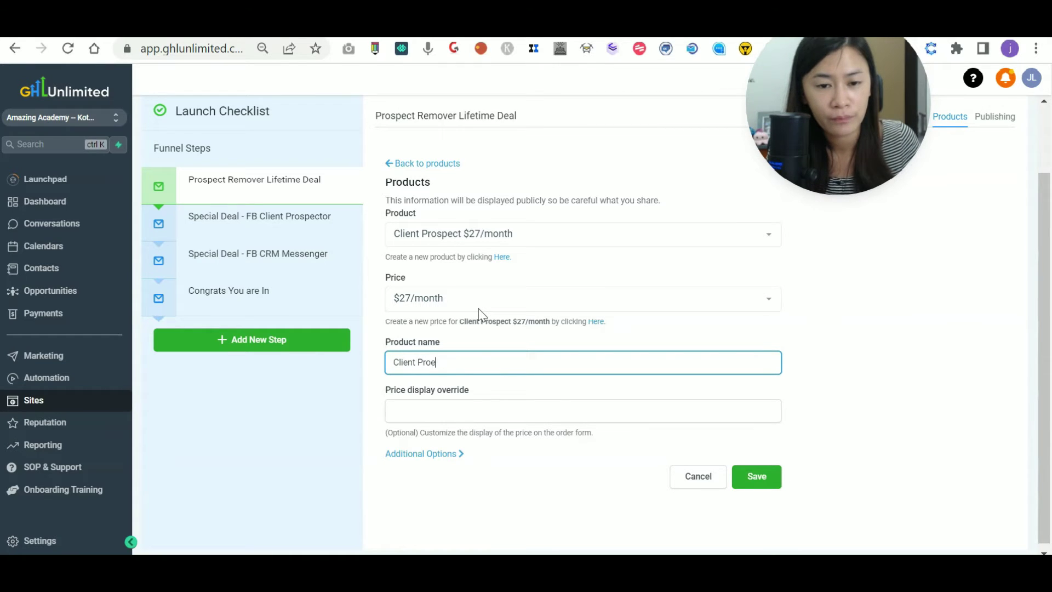
click(508, 412)
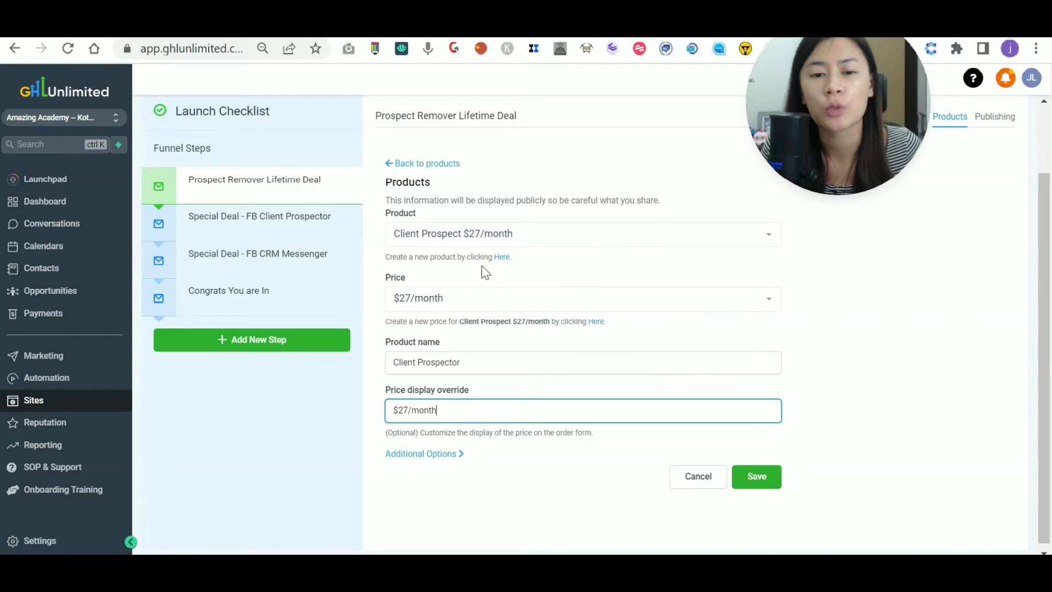
Step: Leave the product form without saving and open the Special Deal - FB Client Prospector funnel step
click(424, 164)
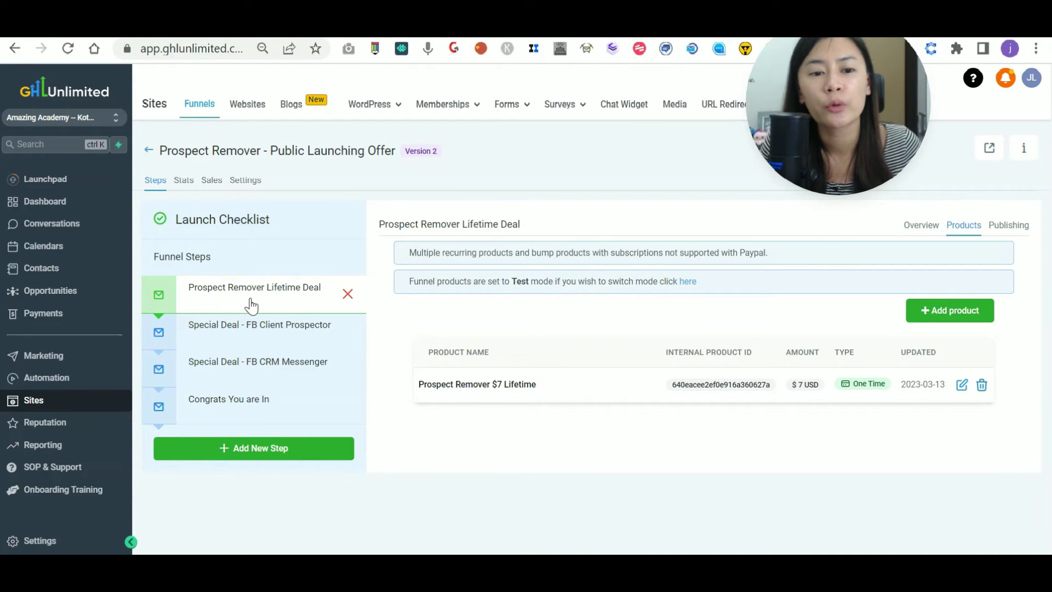
click(250, 338)
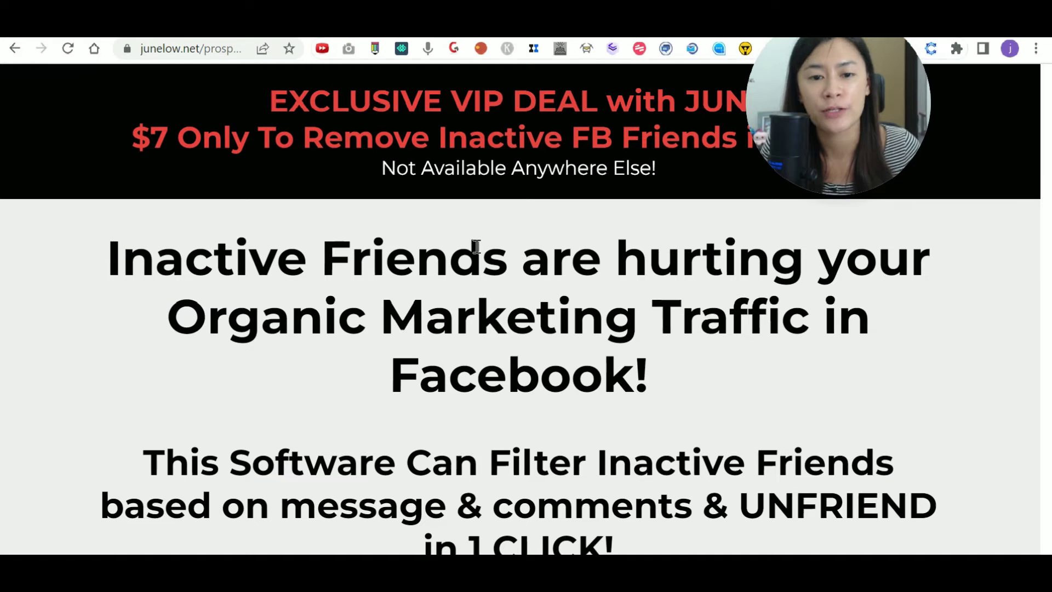
Step: Review the live Prospect Remover sales page from the headline and feature list through the $7 lifetime offer to the order form
scroll(613, 412, down, 7)
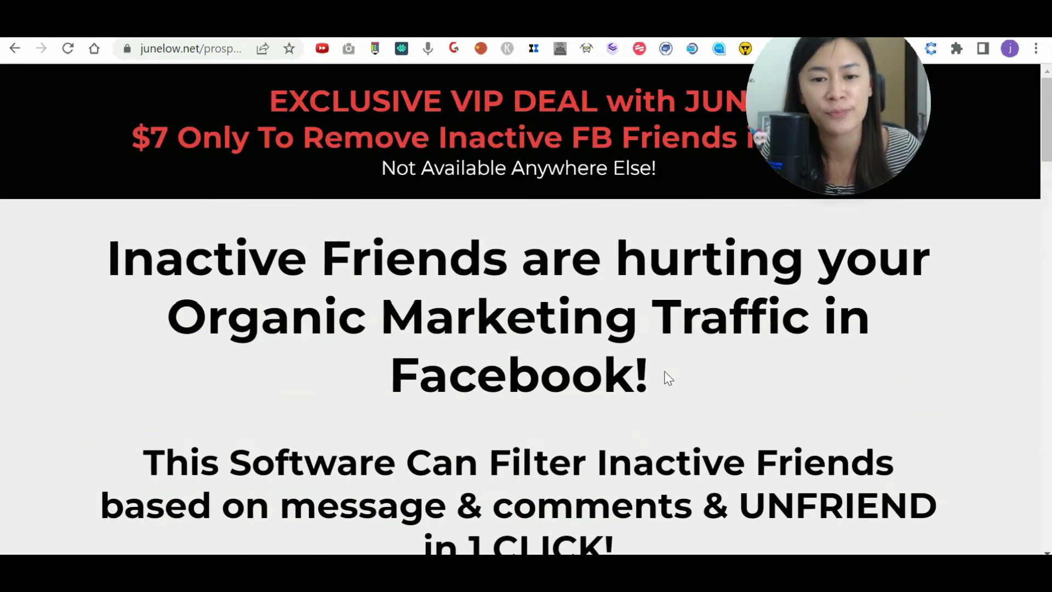
scroll(674, 395, down, 8)
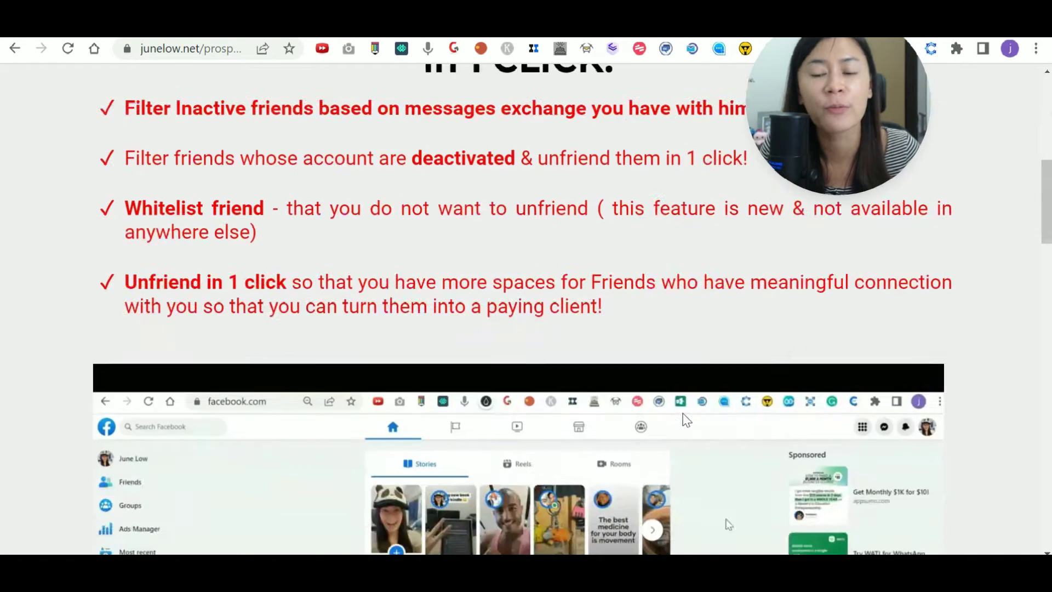
scroll(687, 417, down, 10)
scroll(680, 408, up, 5)
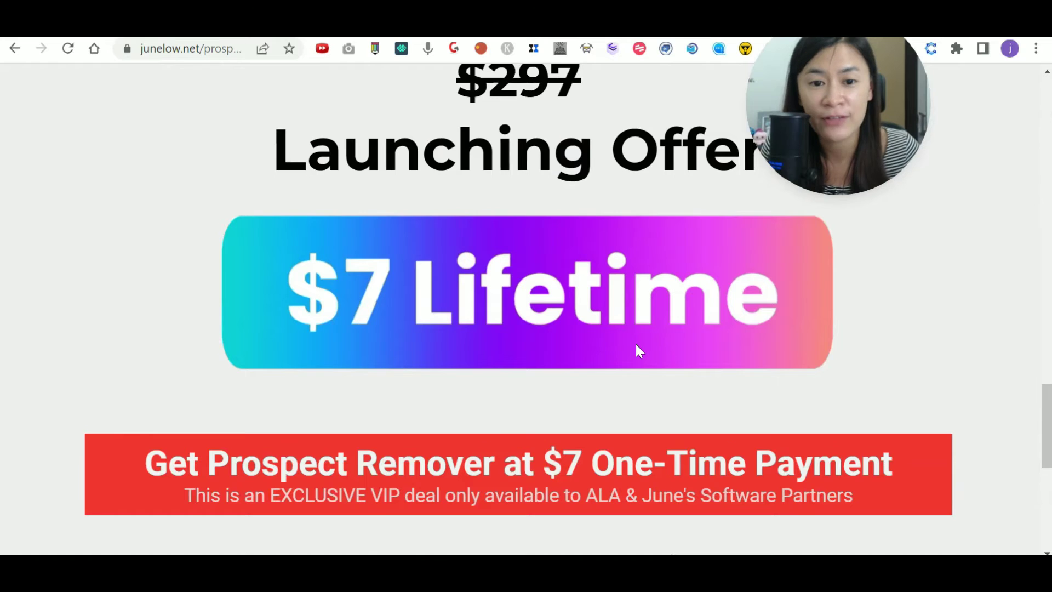
scroll(636, 345, up, 3)
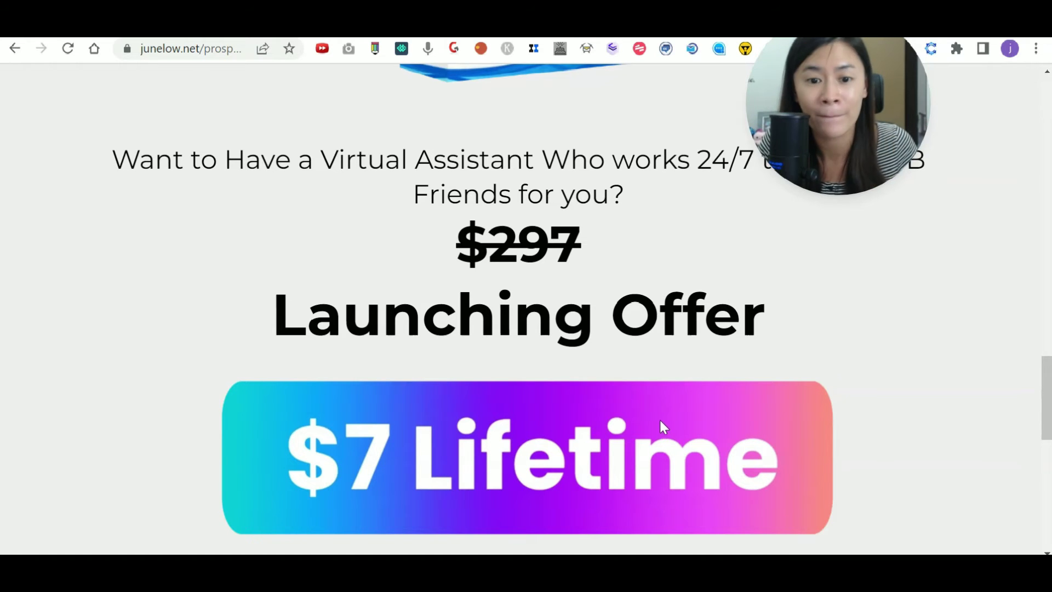
scroll(660, 420, down, 10)
scroll(458, 363, up, 2)
scroll(202, 402, up, 2)
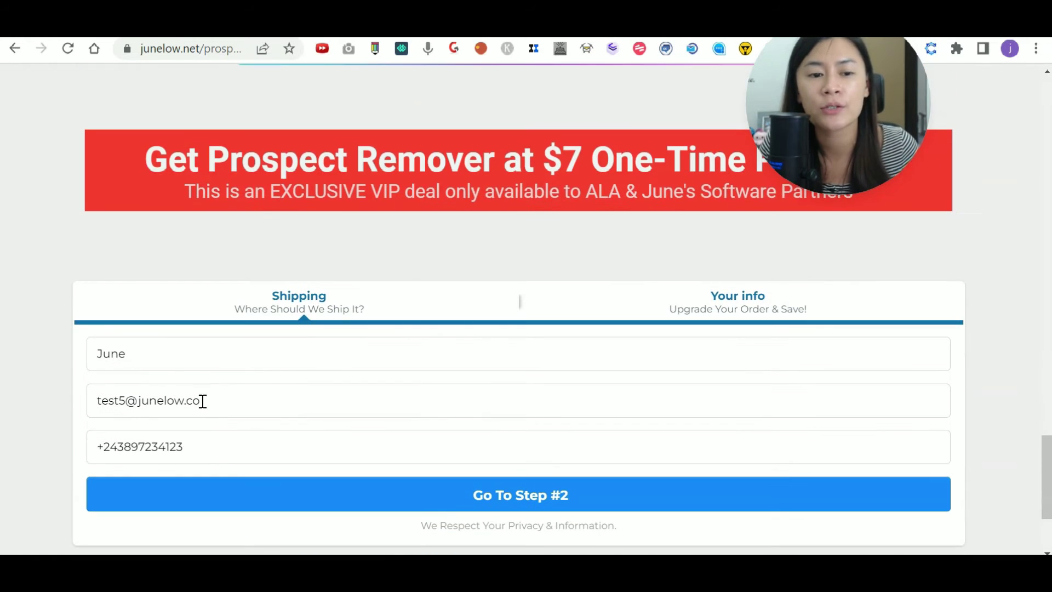
scroll(212, 361, up, 4)
scroll(215, 366, down, 3)
scroll(341, 470, down, 3)
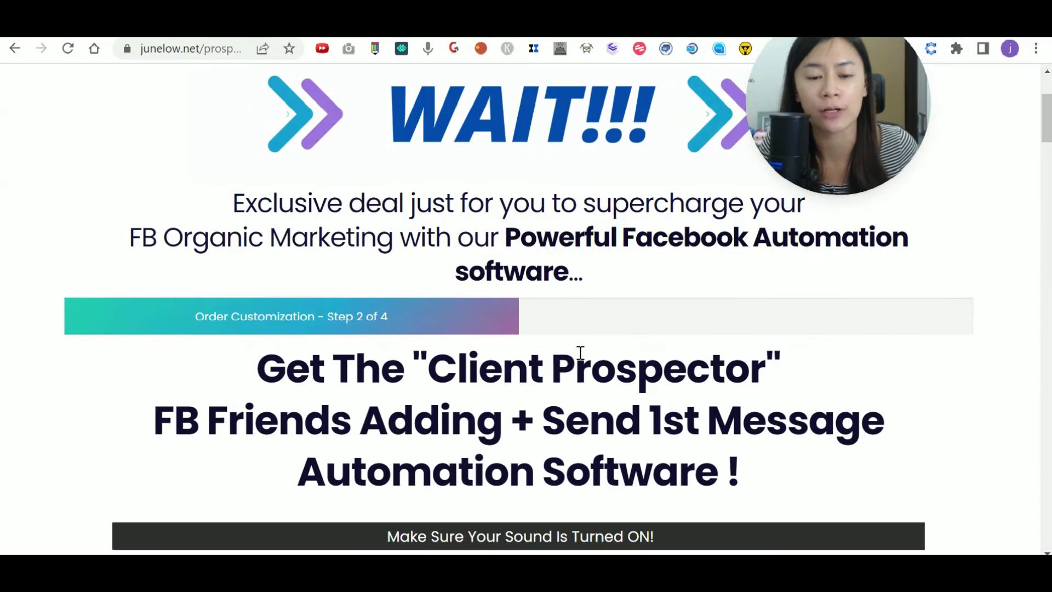
Step: Review the live Client Prospector upsell page down to its add-on purchase button and decline link
scroll(581, 353, down, 20)
scroll(644, 373, down, 15)
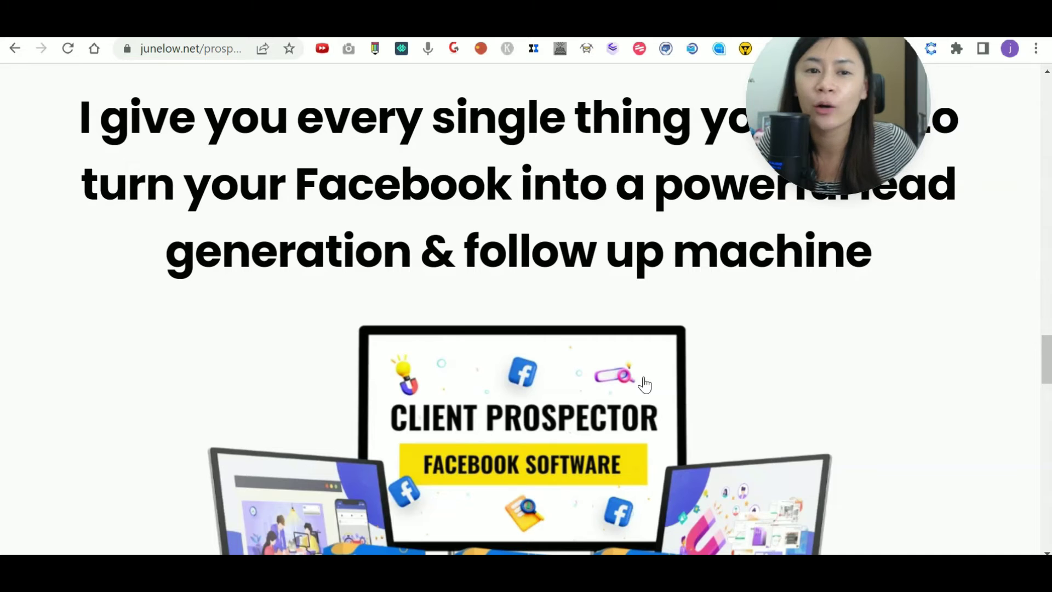
scroll(644, 384, down, 2)
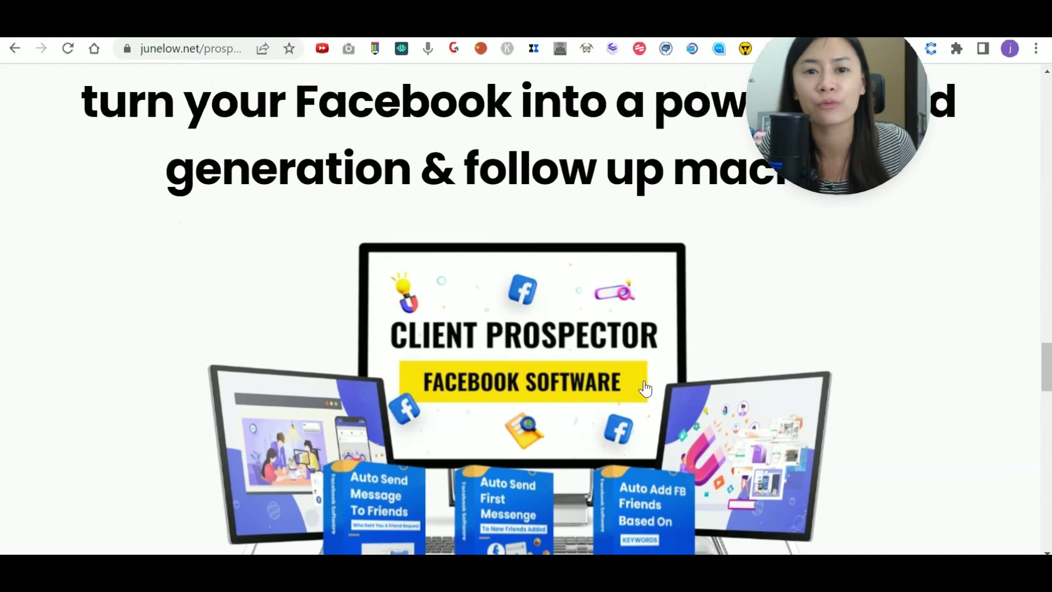
scroll(644, 388, down, 15)
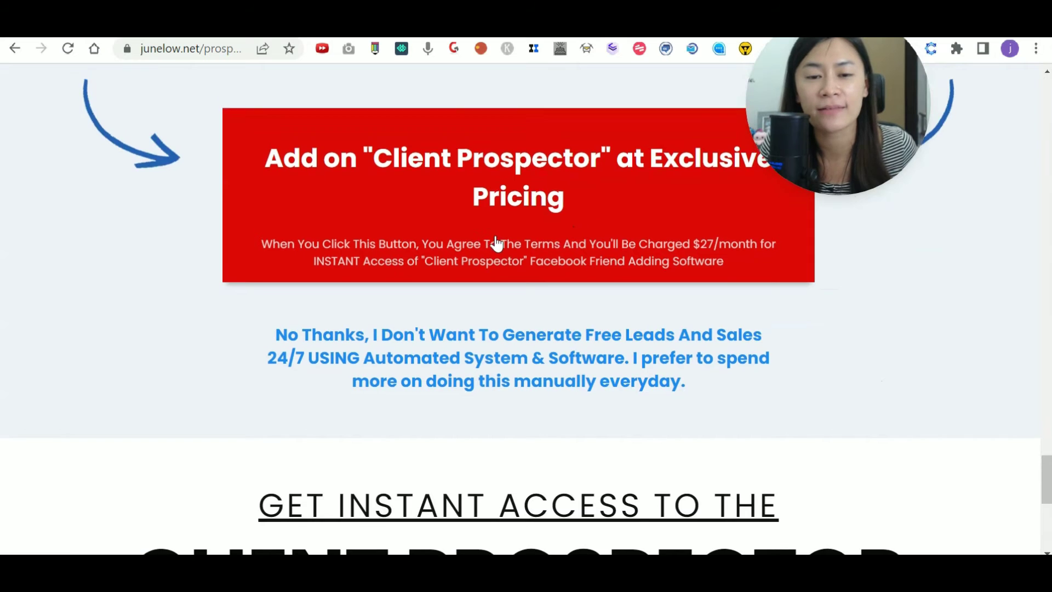
scroll(466, 382, up, 3)
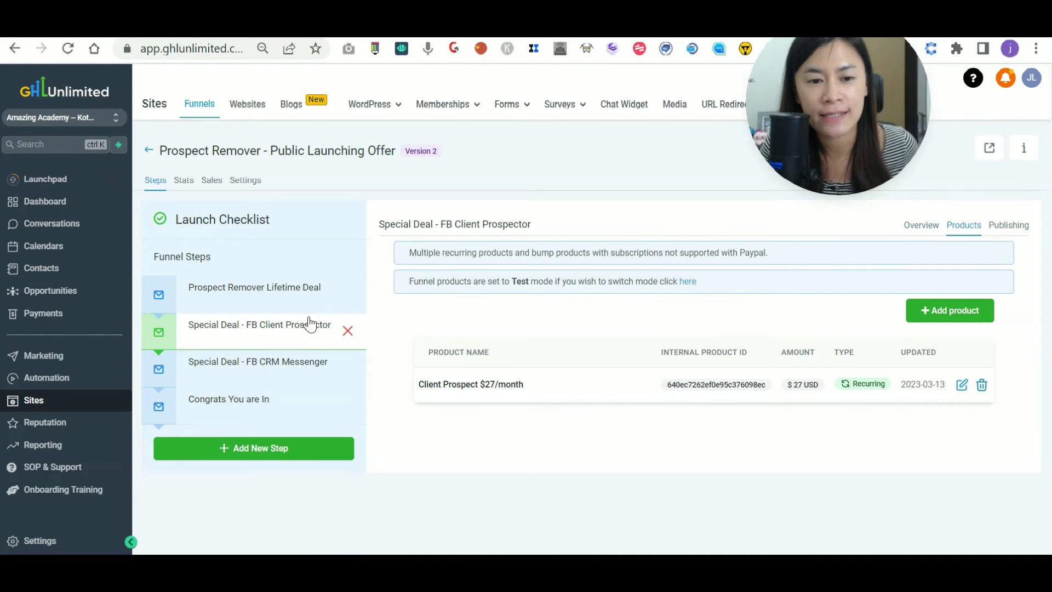
Step: Open the Special Deal - FB Client Prospector page in the page editor and select its red Add on "Client Prospector" button
click(920, 229)
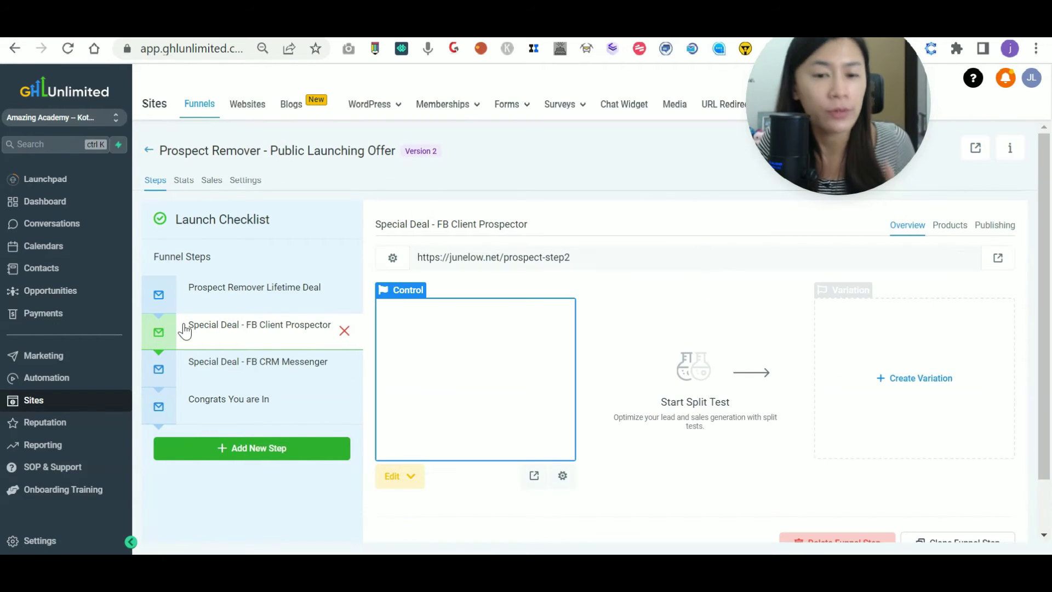
click(411, 476)
click(418, 414)
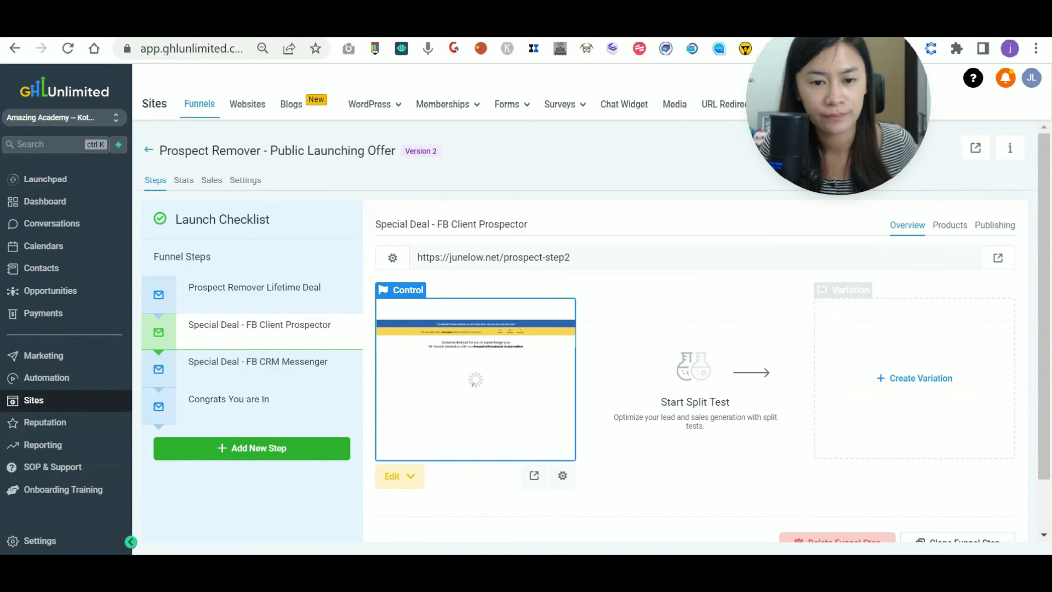
scroll(714, 343, down, 20)
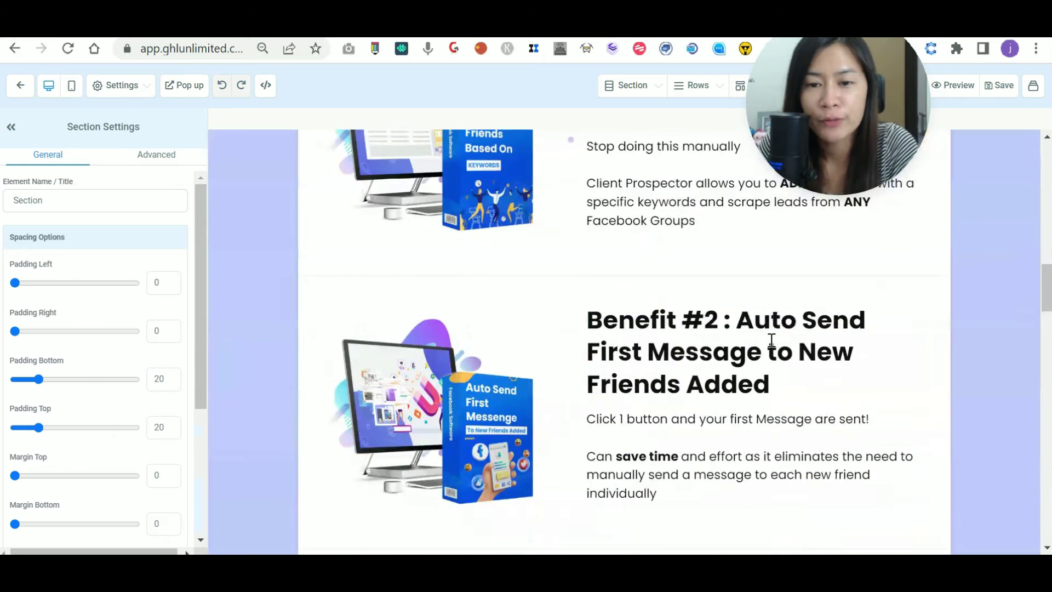
scroll(776, 356, down, 10)
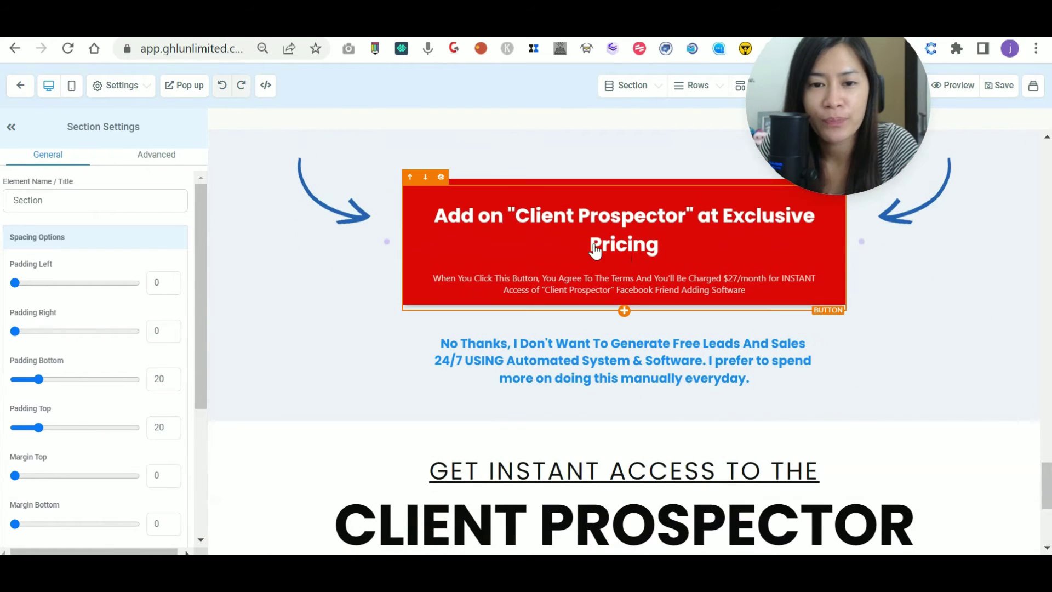
click(636, 273)
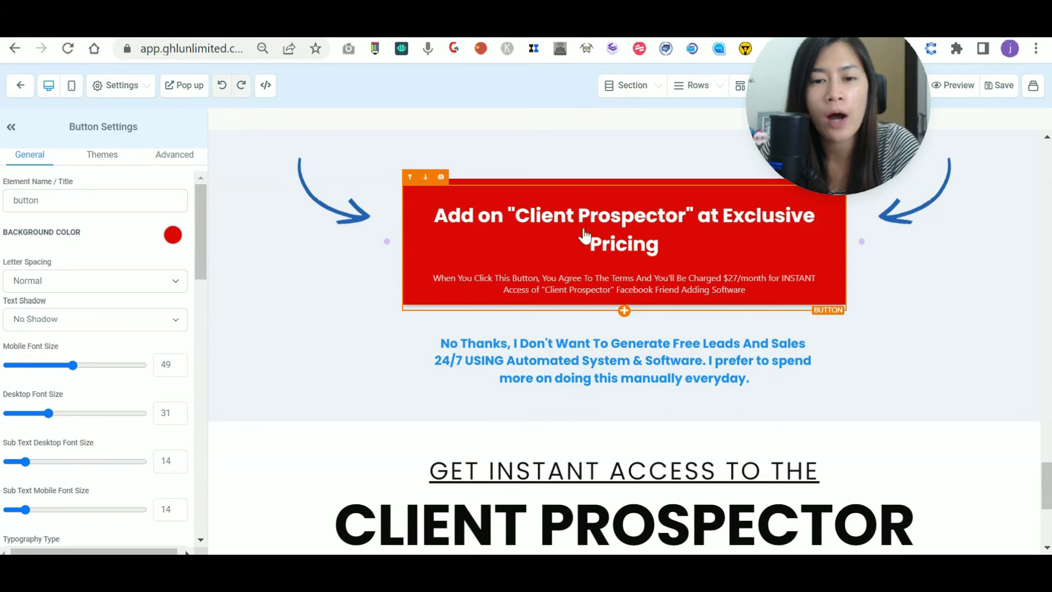
Step: View the button element among the available page elements and examine the red add-on button's settings down to Button Actions
click(624, 310)
drag(813, 115, 746, 106)
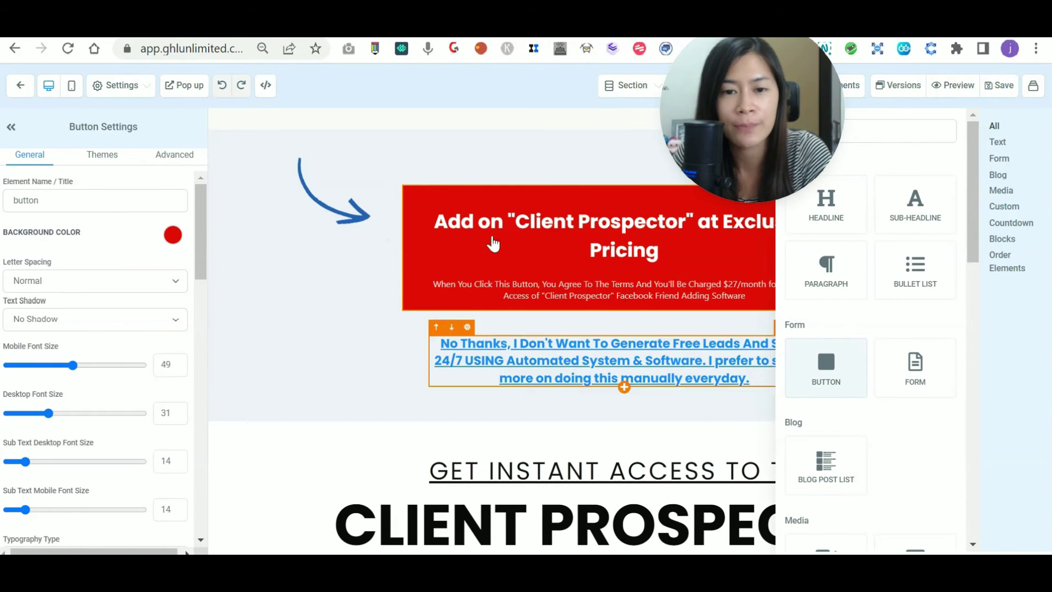
click(514, 246)
scroll(197, 281, down, 3)
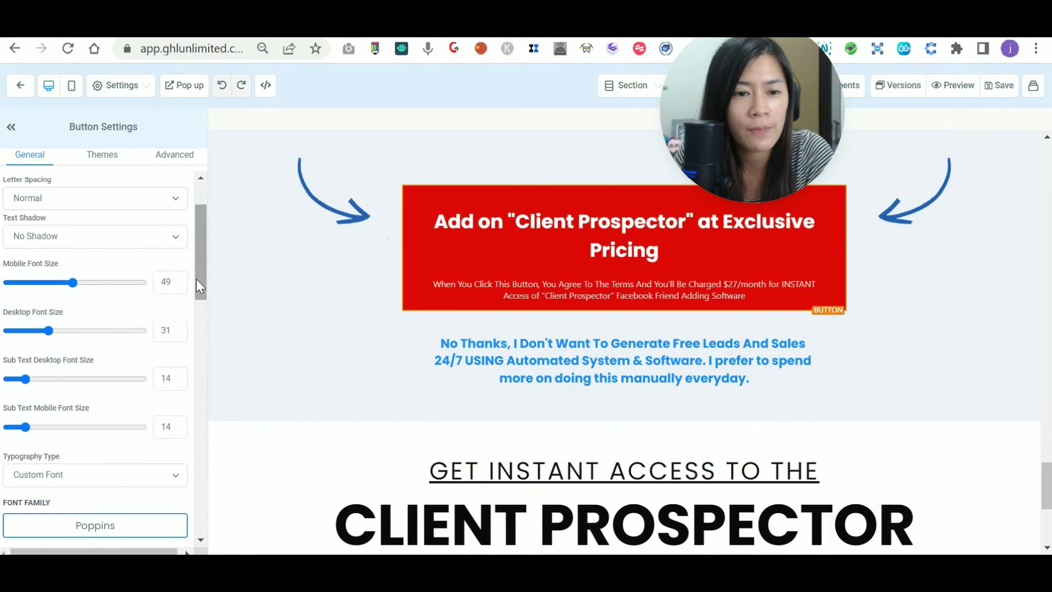
drag(199, 282, 191, 518)
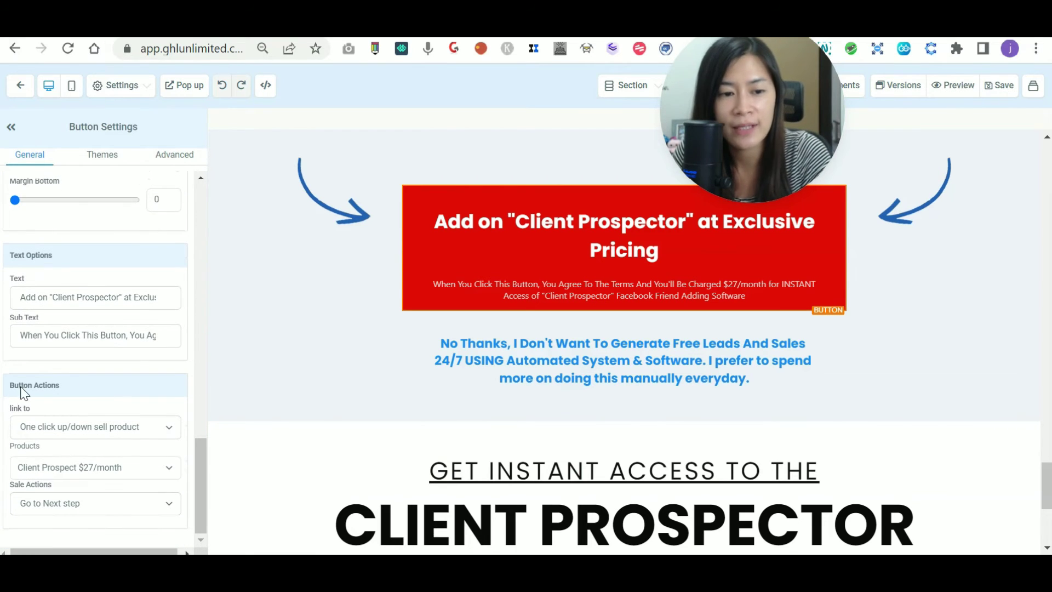
Step: Set the add-on button's link to One click up/down sell product and view the products available for it
click(126, 433)
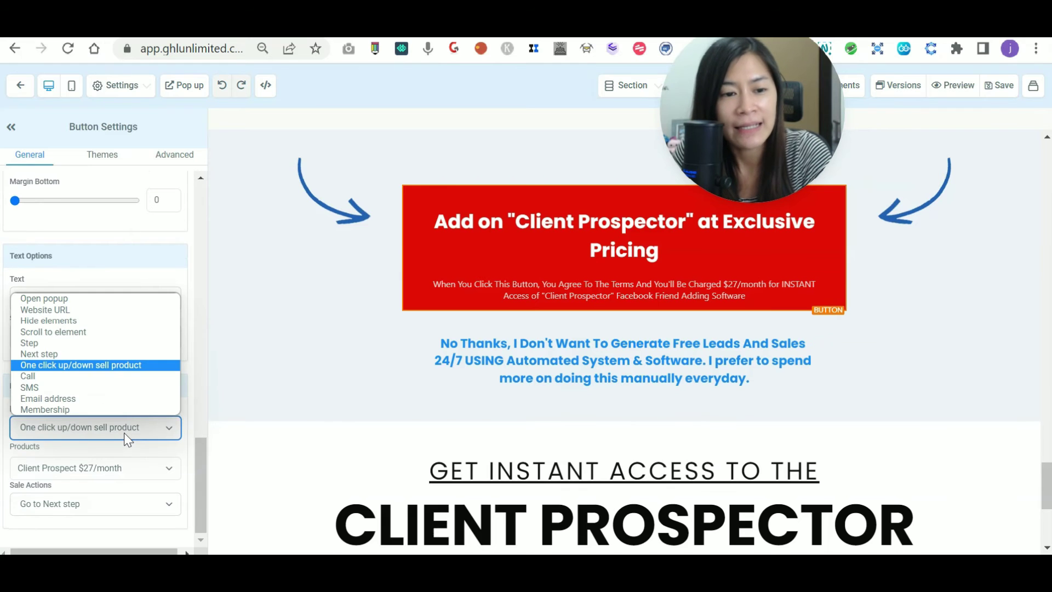
click(124, 432)
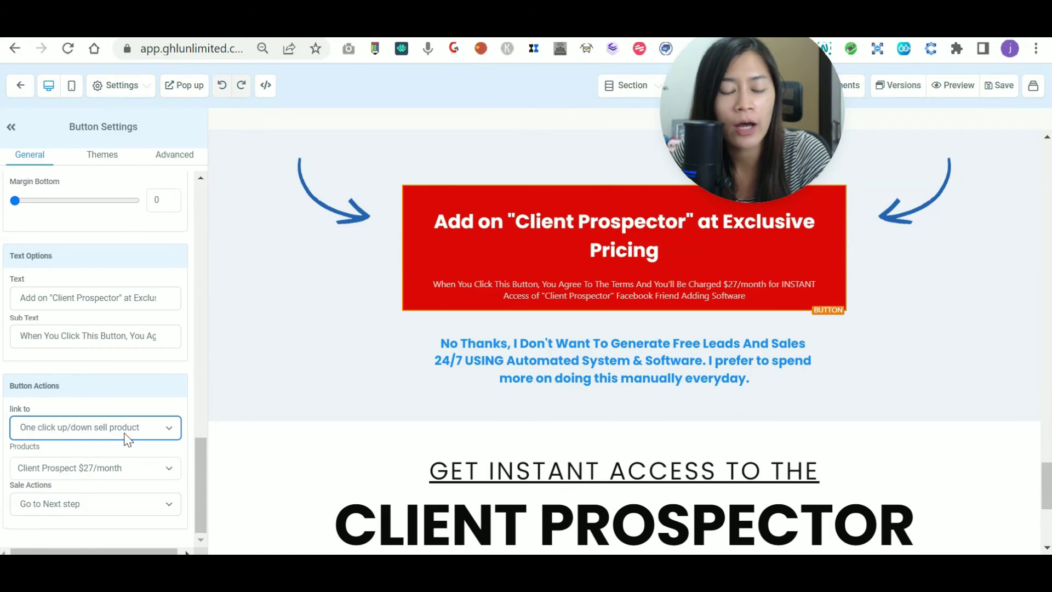
click(126, 435)
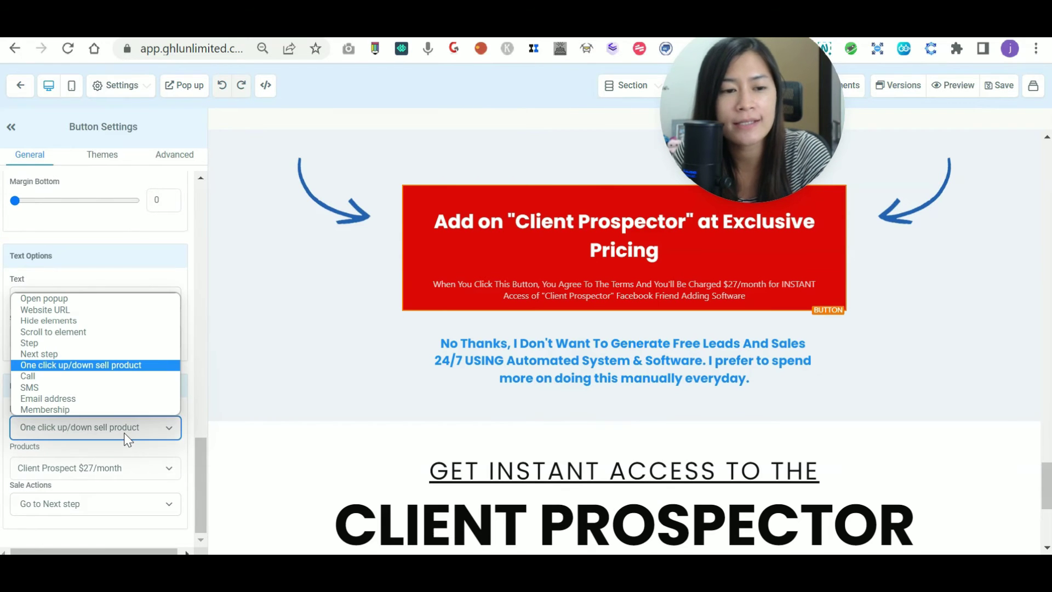
click(55, 368)
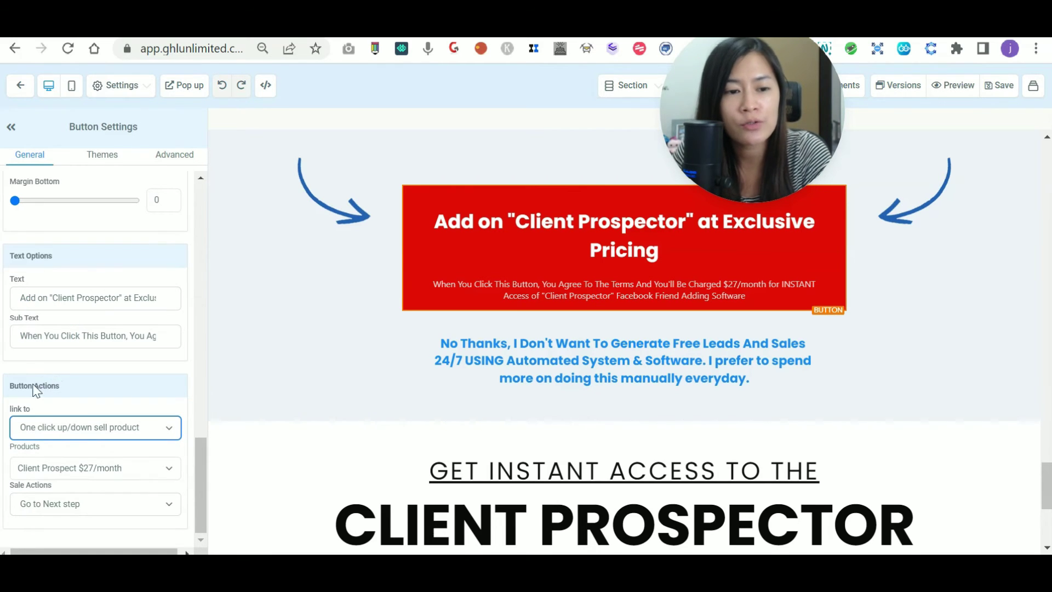
click(76, 471)
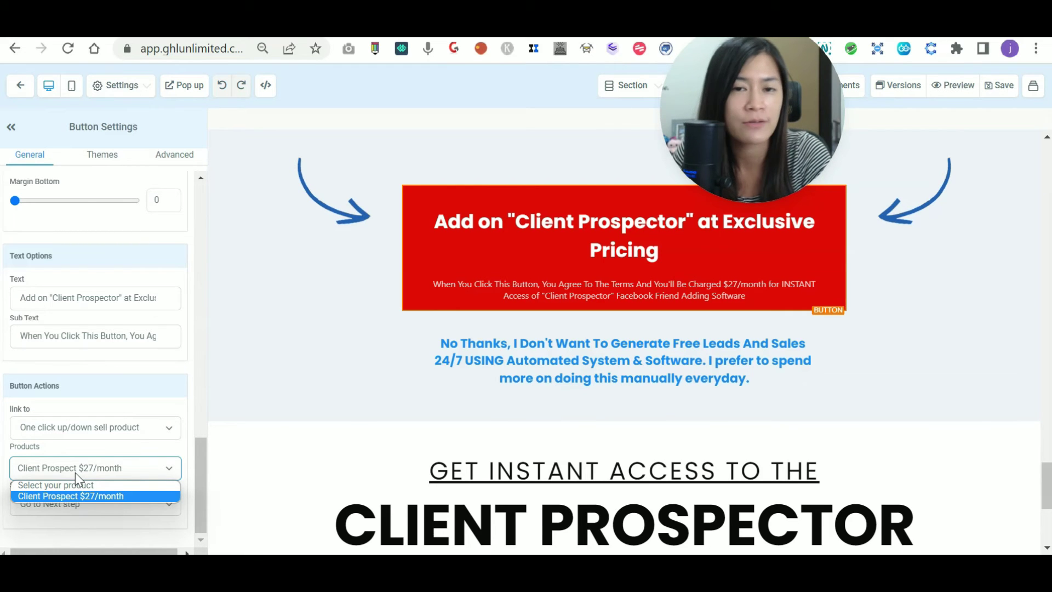
click(75, 470)
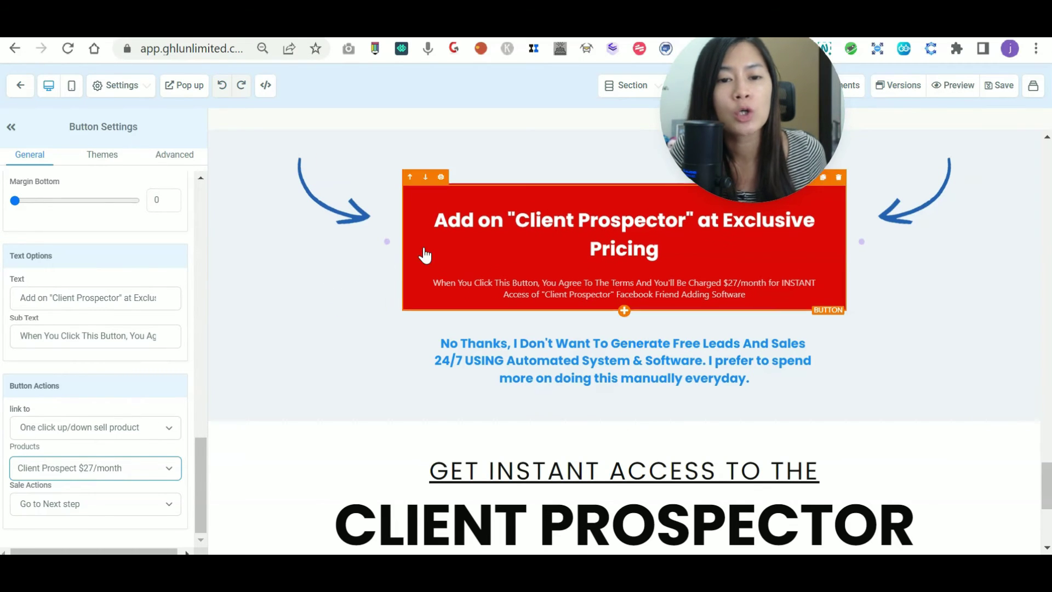
Step: Check the link type options of the add-on button again without changing the selection
click(117, 427)
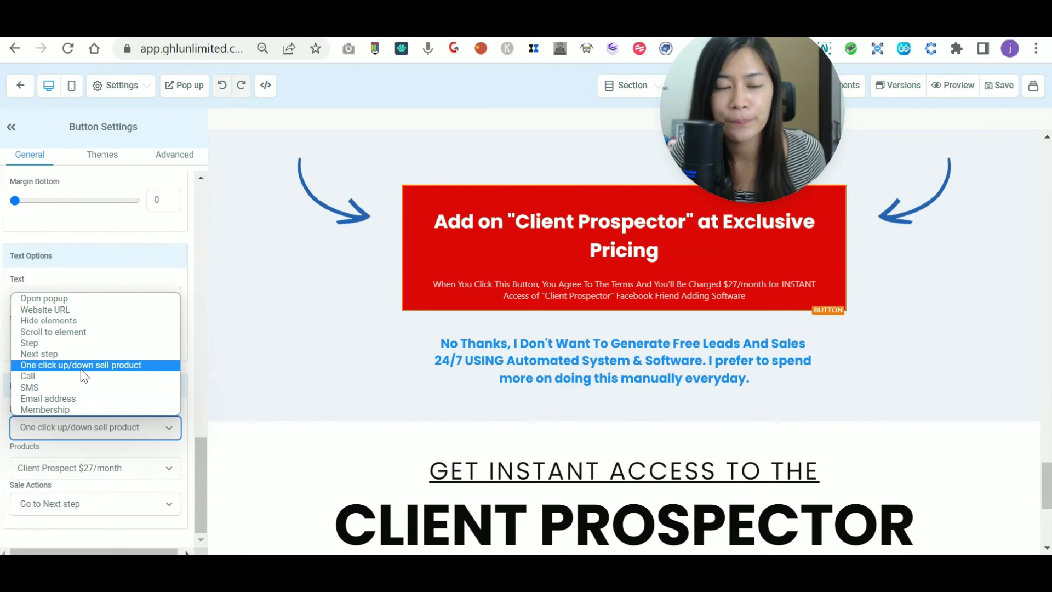
click(282, 395)
scroll(115, 415, up, 3)
scroll(118, 422, down, 3)
Step: Choose Client Prospect $27/month as the product sold by the red add-on button
click(470, 253)
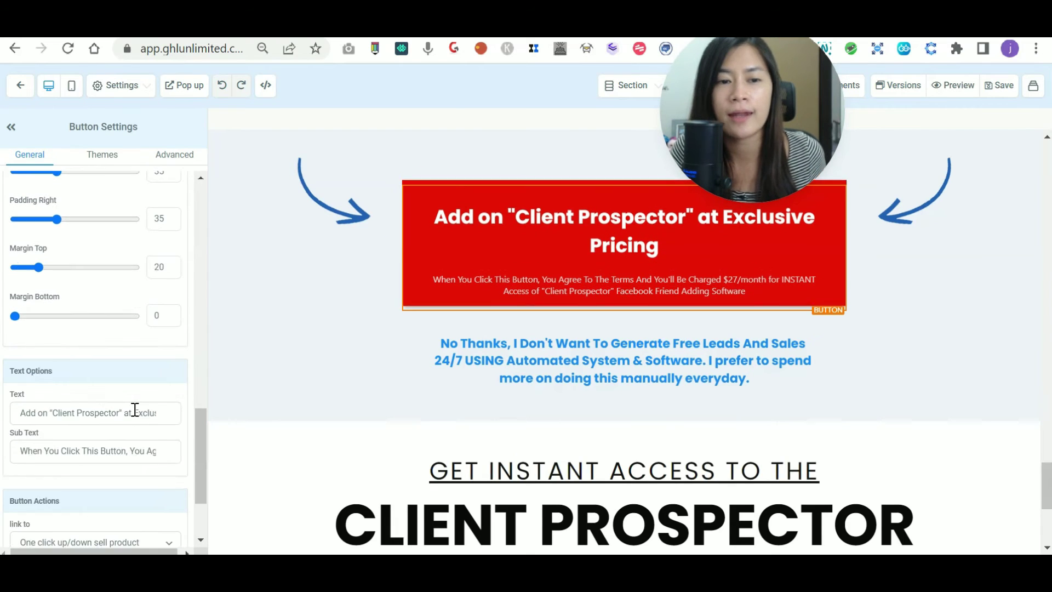
scroll(134, 408, up, 4)
scroll(137, 417, down, 4)
scroll(137, 417, down, 1)
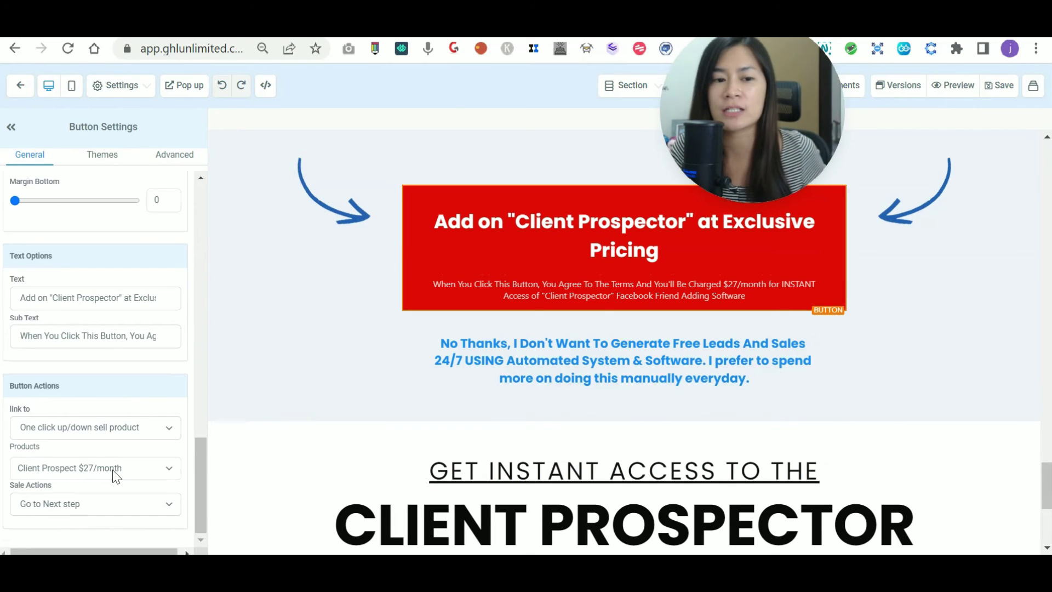
click(109, 470)
click(114, 496)
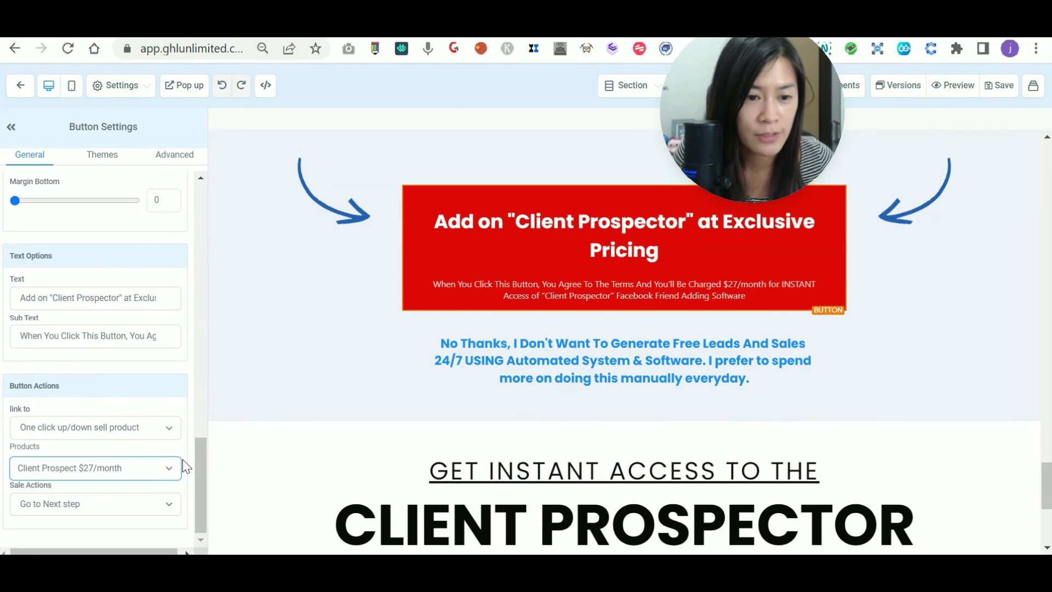